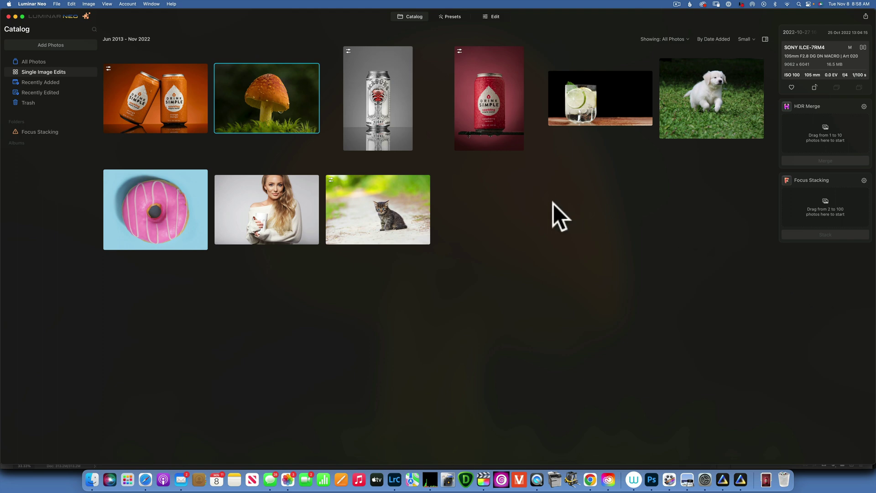
Open the kitten photo for editing and remove its background with Background Removal AI, keeping the main object.
double_click(397, 213)
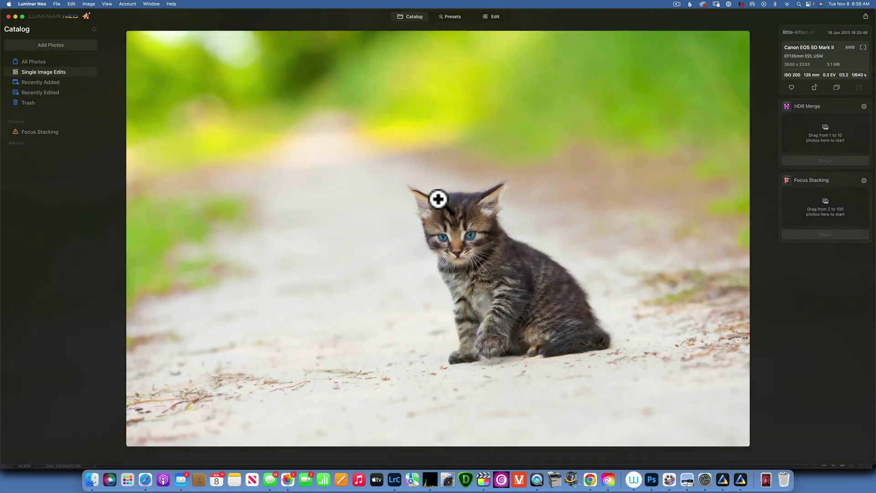
click(498, 17)
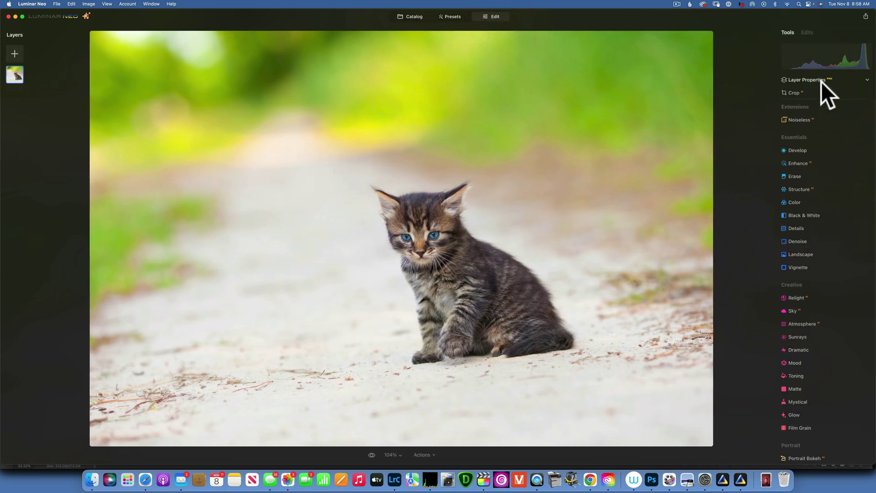
click(820, 79)
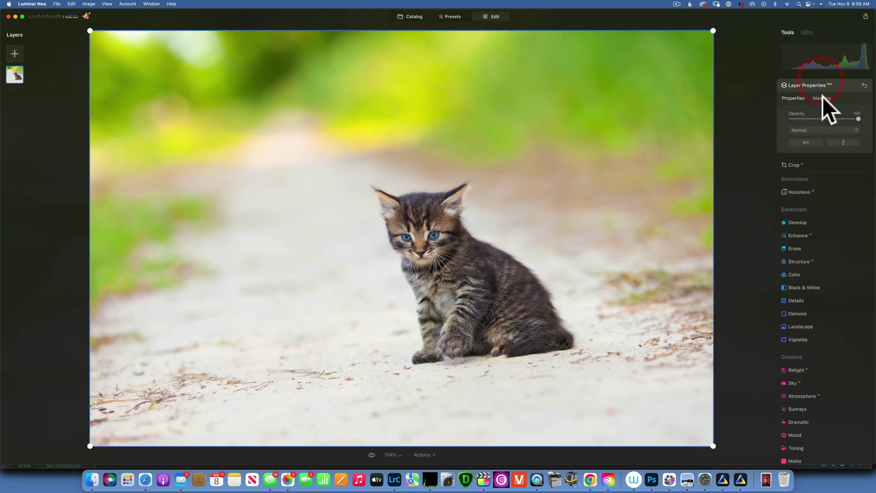
click(821, 97)
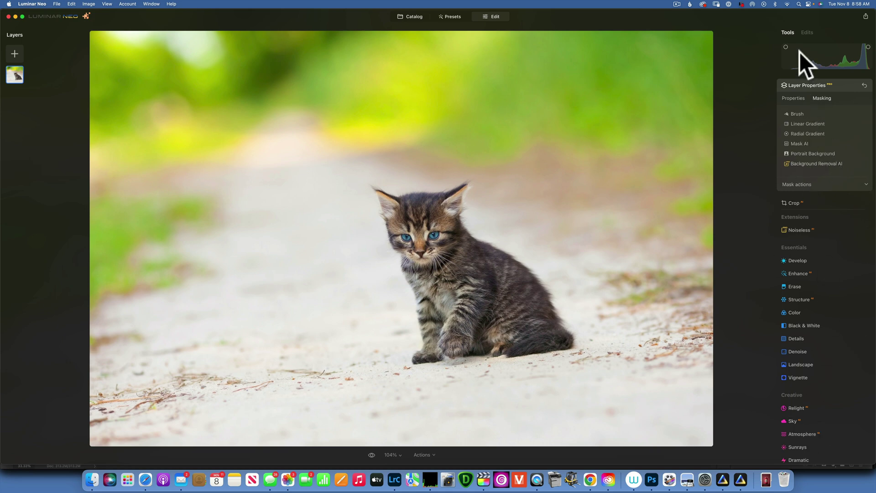
click(820, 163)
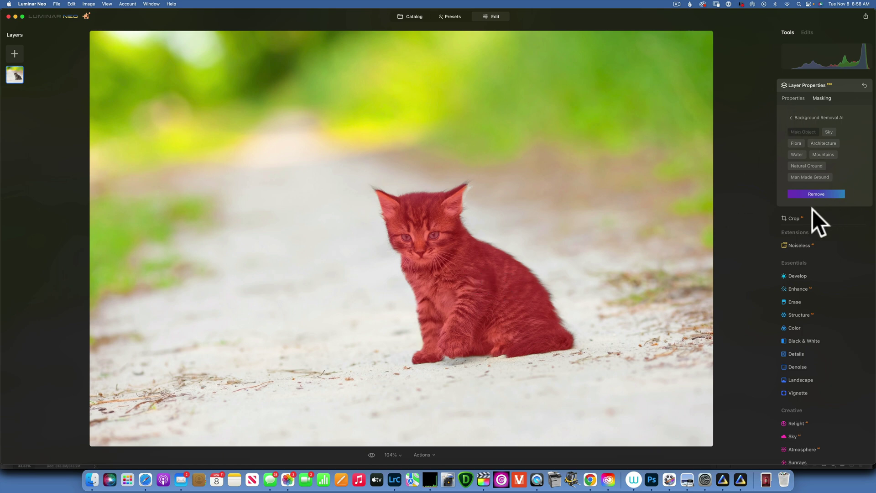
click(816, 194)
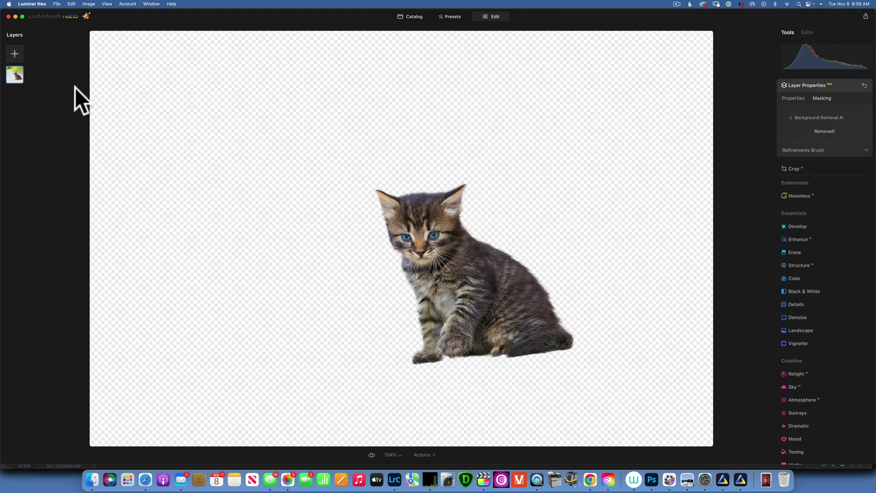
Add the brick wall image as a layer at 100 opacity and place it beneath the kitten layer.
click(15, 54)
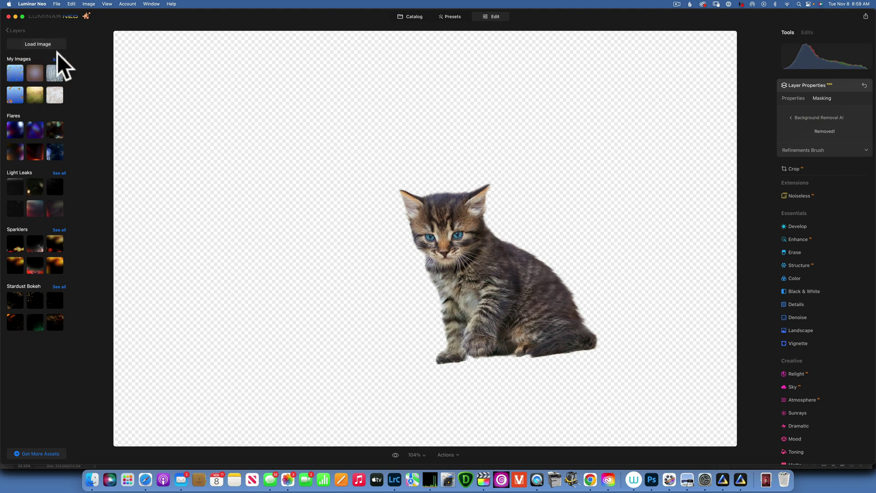
scroll(33, 79, right, 5)
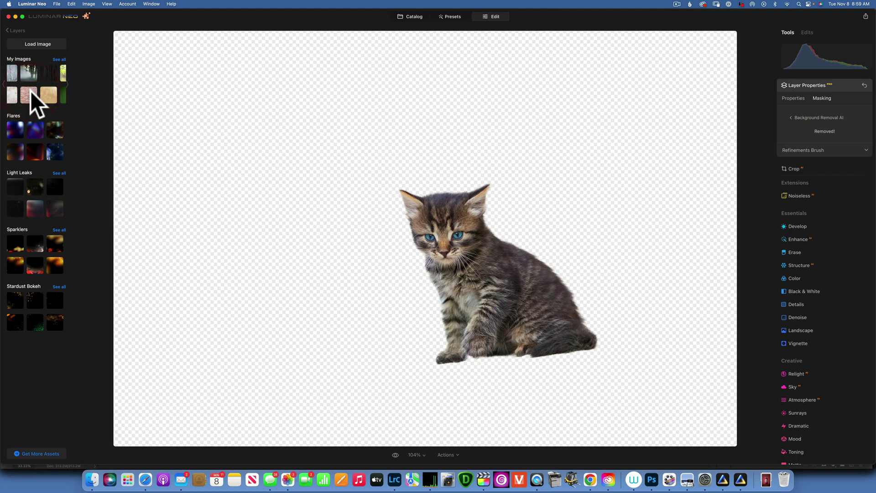
click(31, 90)
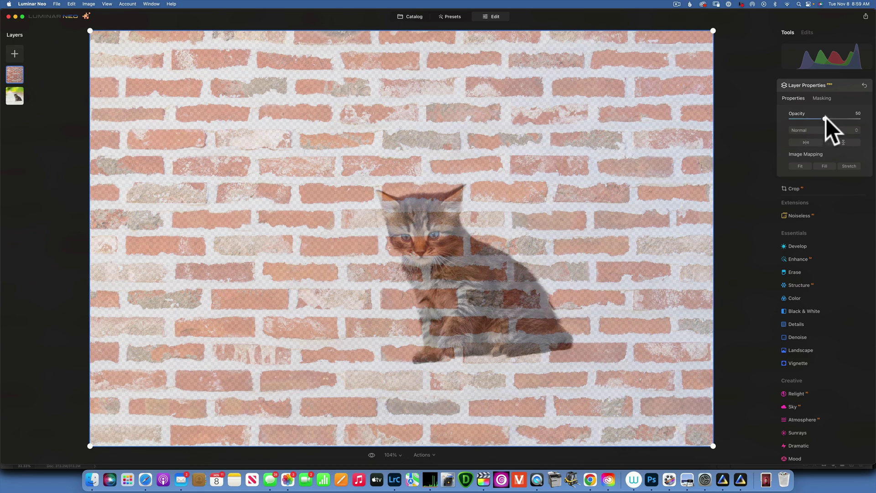
drag(825, 118, 858, 119)
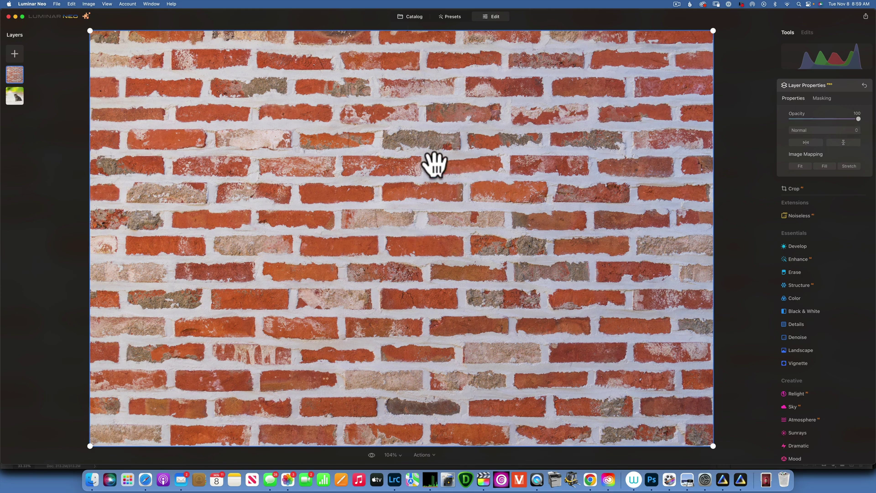
drag(10, 74, 11, 98)
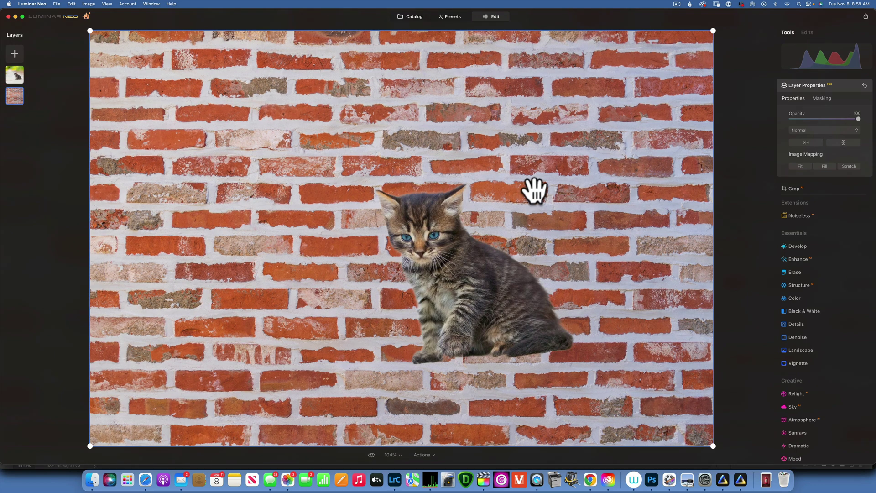
Shift the brick wall layer and the kitten layer up and to the left within the frame.
click(392, 454)
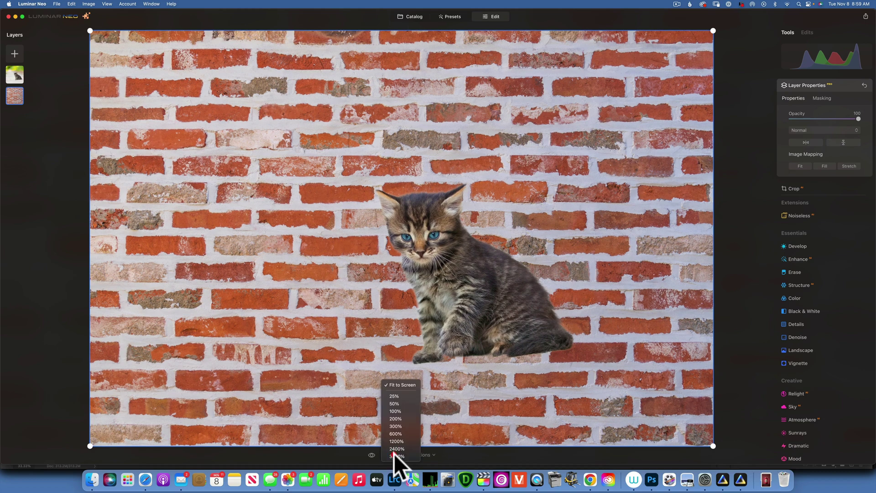
click(401, 411)
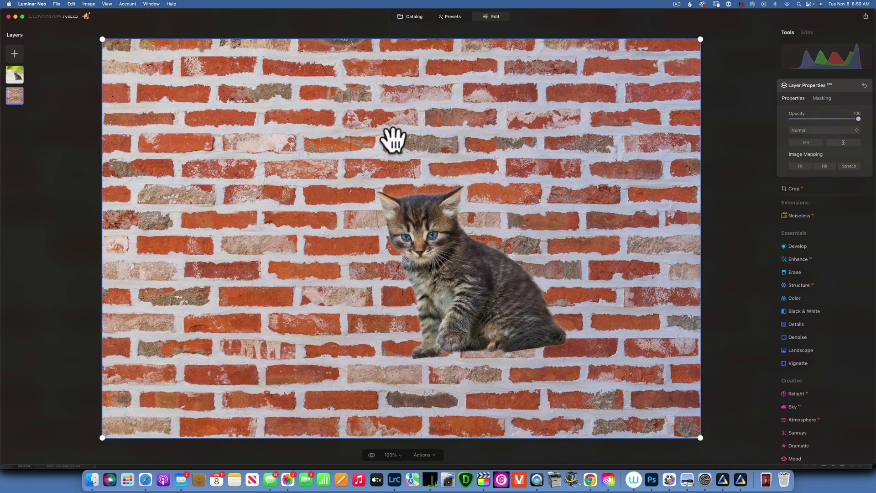
click(394, 454)
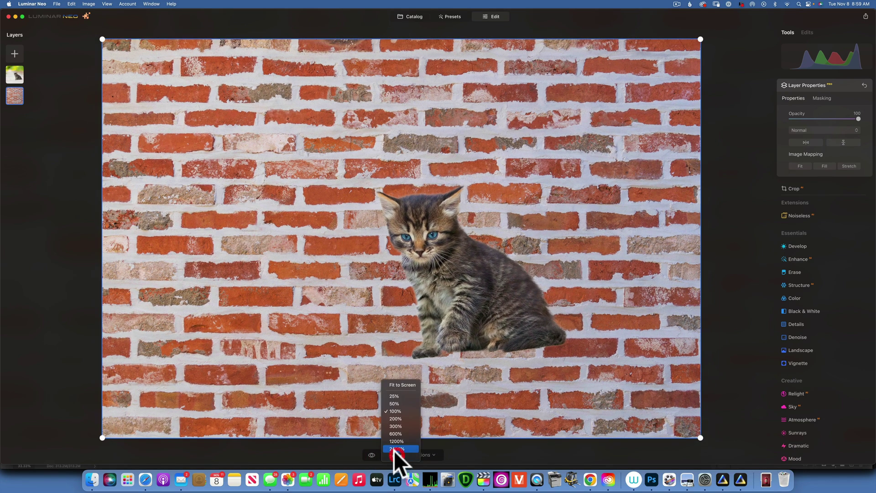
click(400, 419)
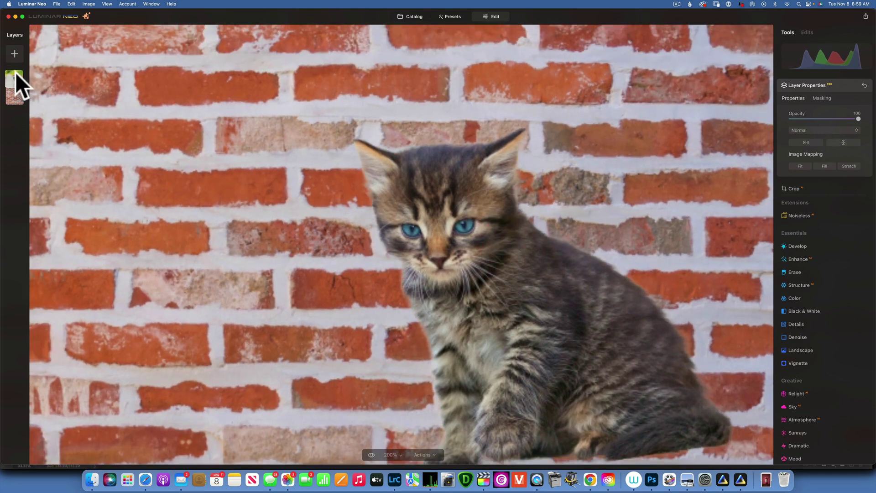
click(14, 79)
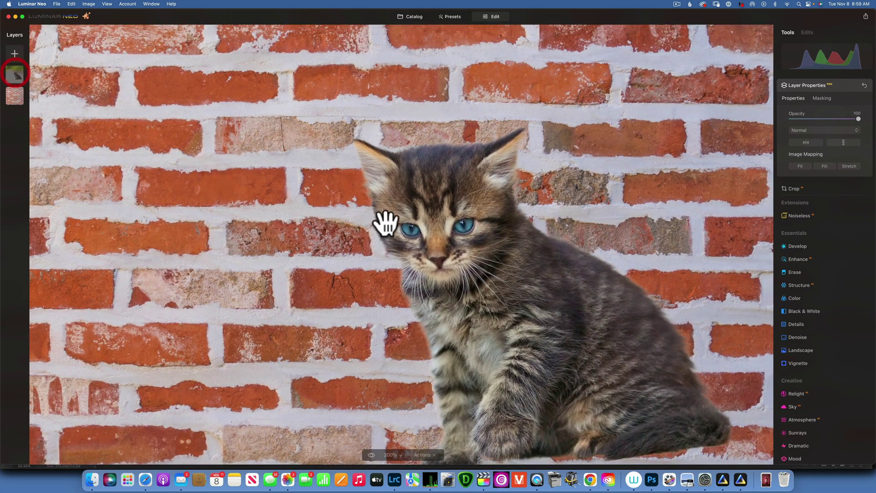
drag(303, 151, 358, 180)
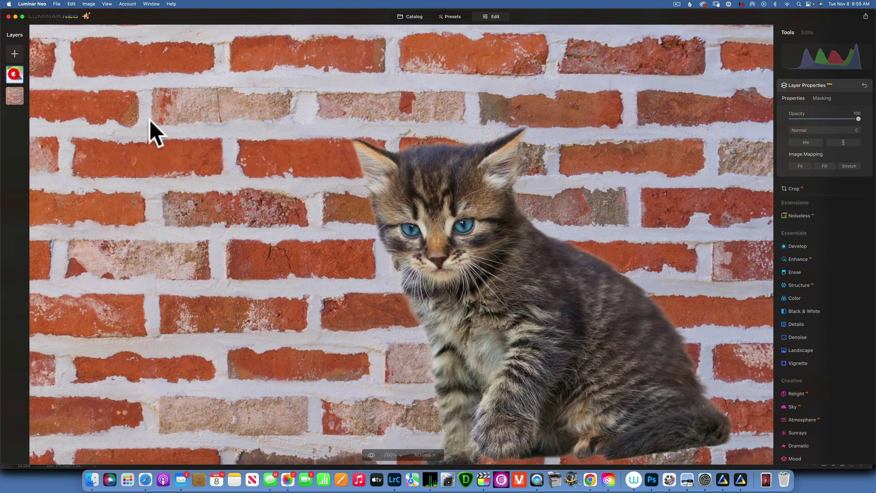
drag(454, 260, 351, 215)
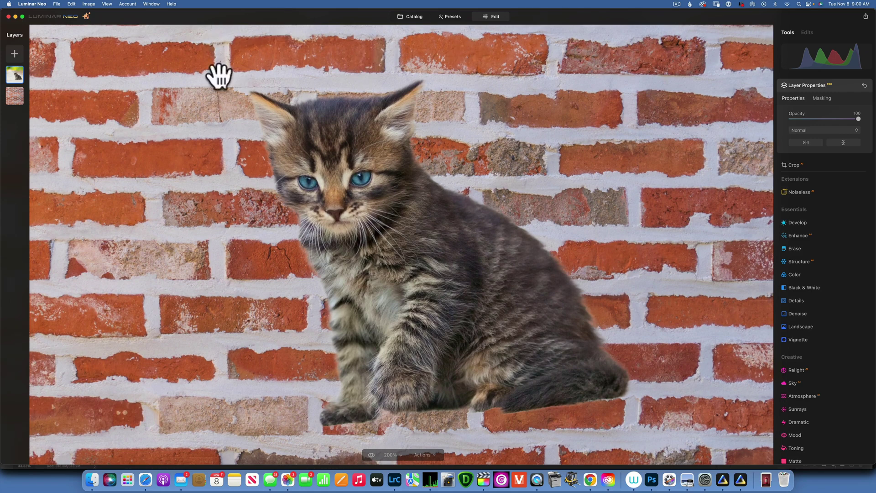
Open the mushroom photo from the catalog for editing and remove its background with Background Removal AI, keeping the main object.
click(415, 17)
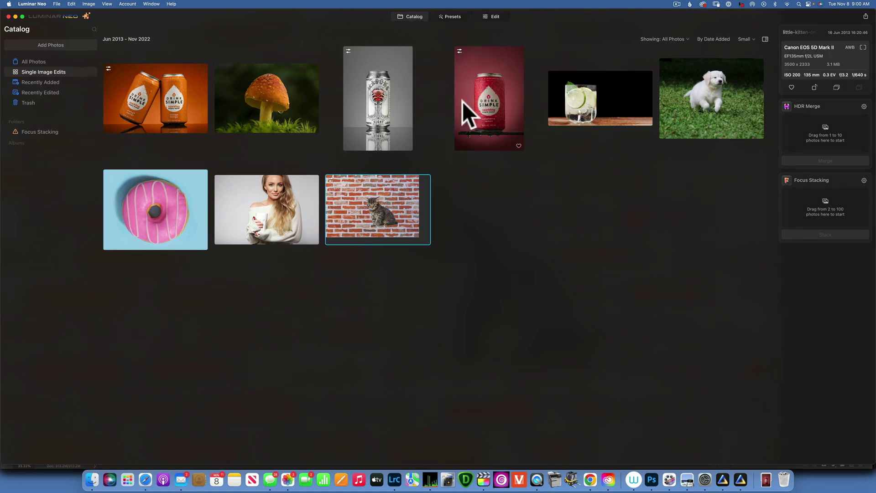
click(275, 94)
double_click(275, 94)
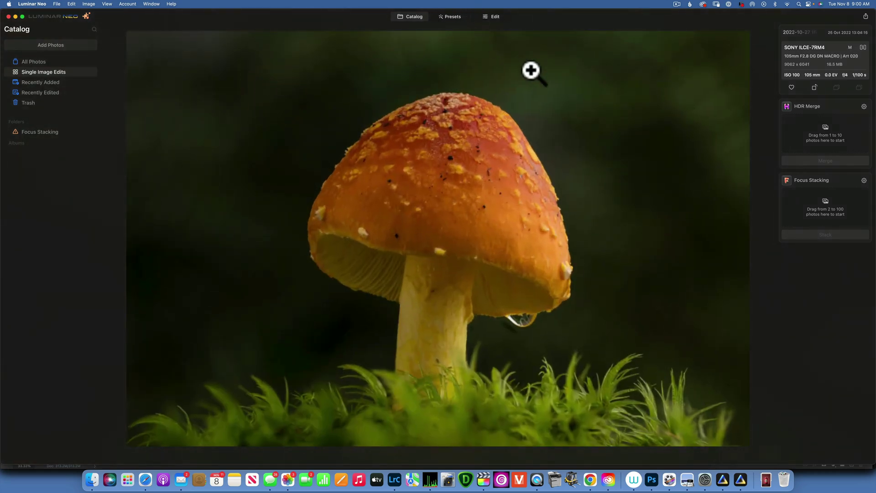
click(497, 16)
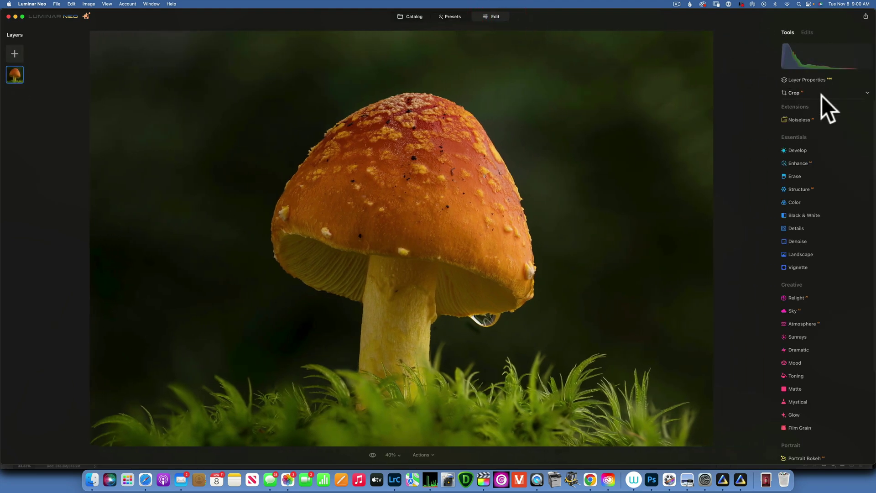
click(832, 80)
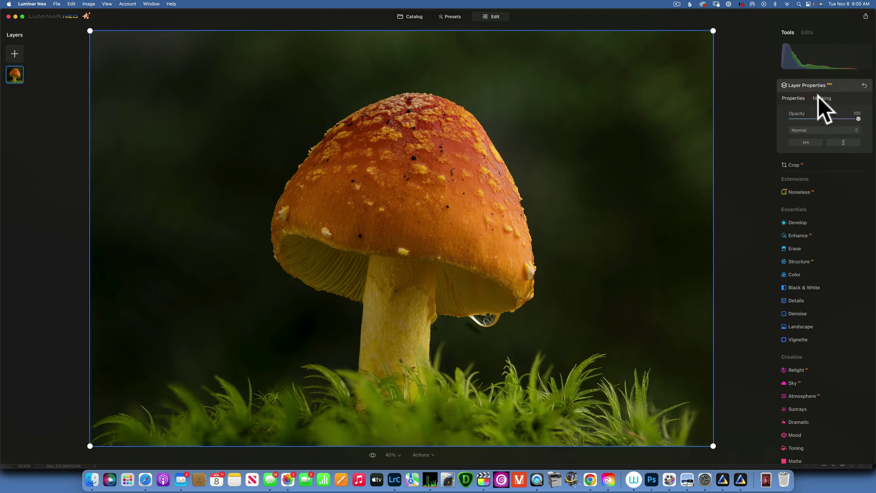
click(823, 98)
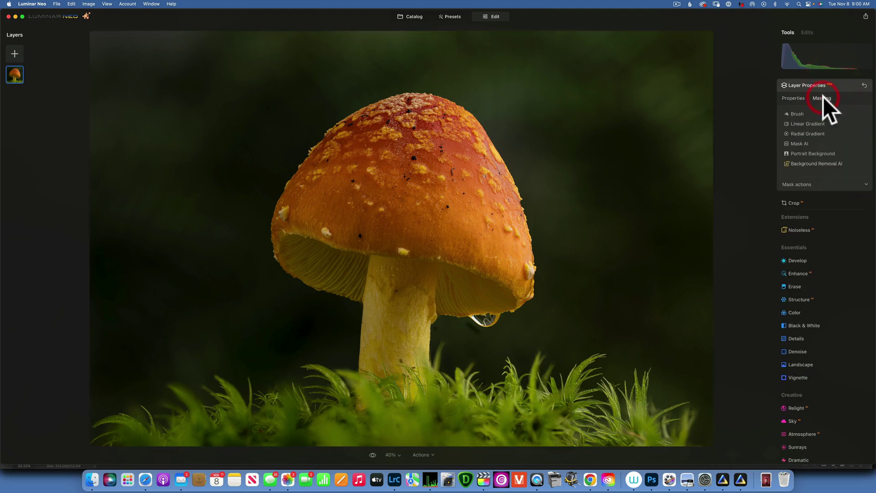
click(815, 162)
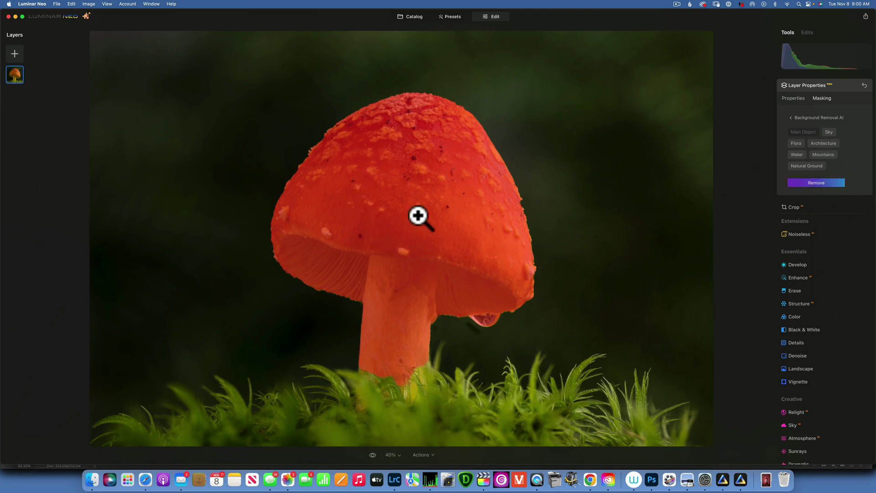
click(823, 183)
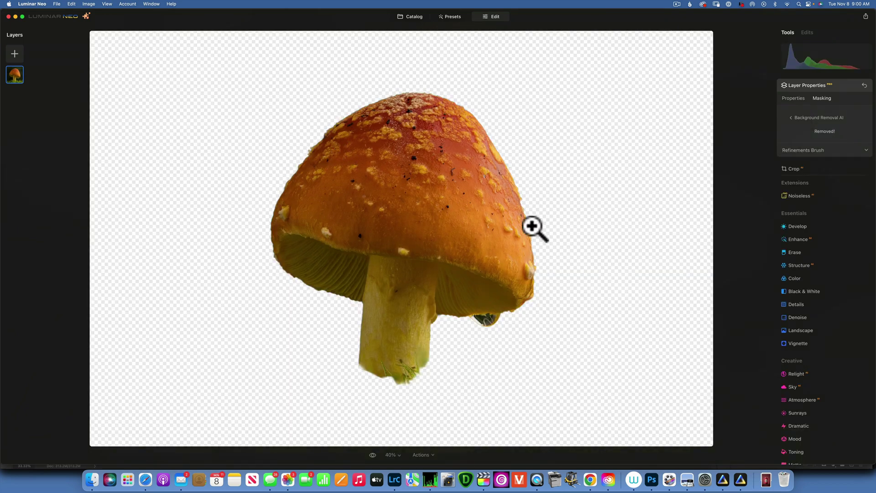
Open the pink donut photo from the catalog for editing and remove its background with Background Removal AI, keeping the main object.
click(415, 15)
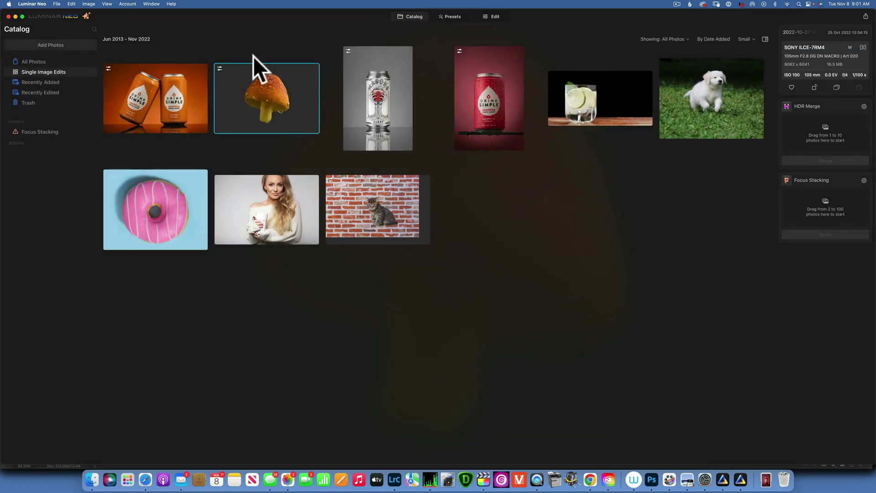
double_click(159, 213)
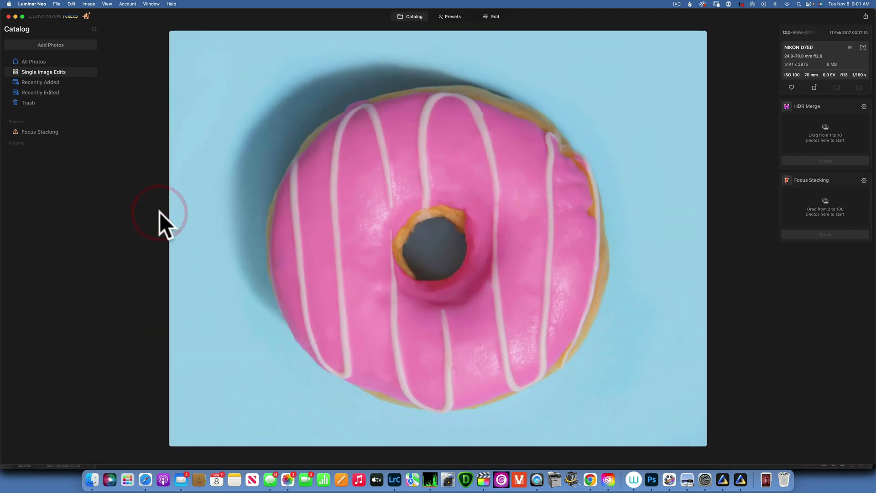
click(493, 16)
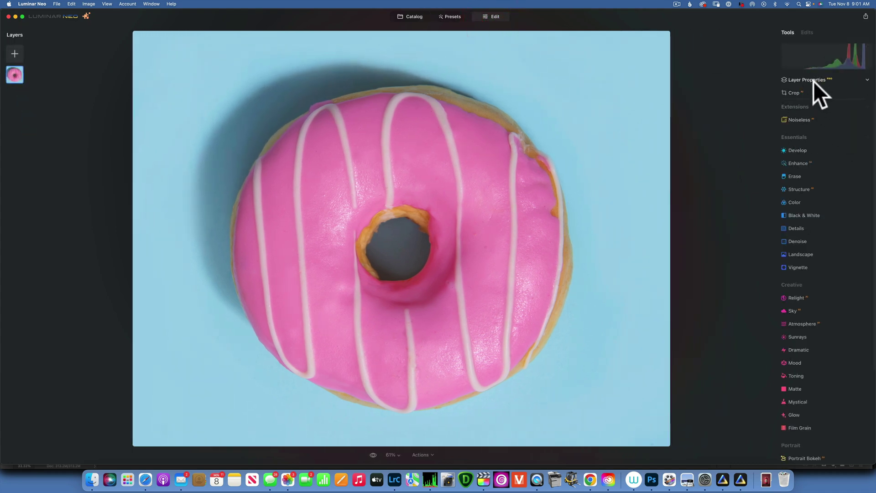
click(813, 80)
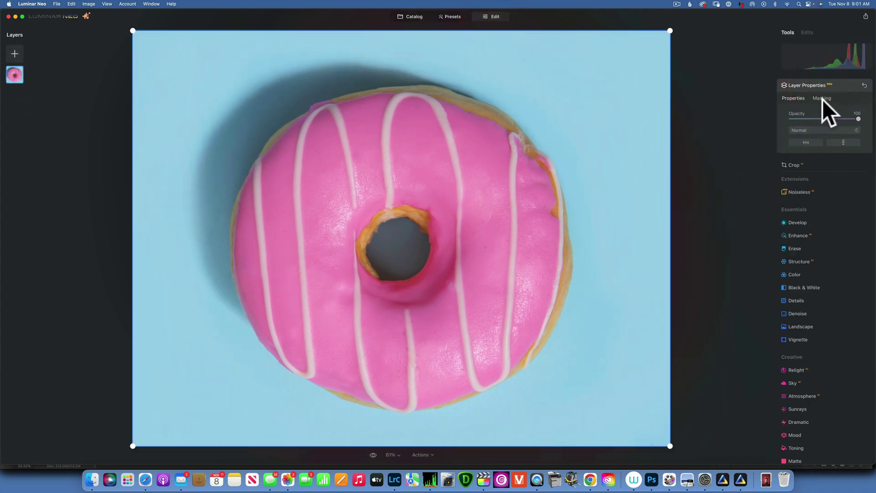
click(822, 97)
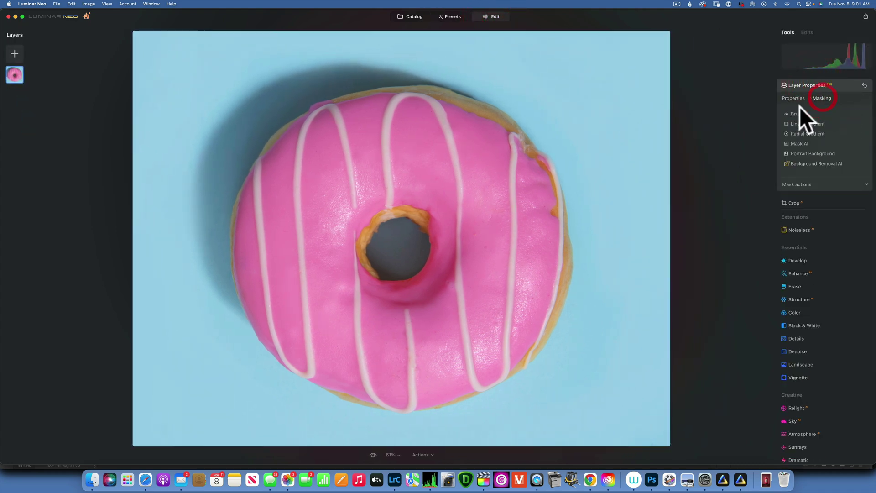
click(831, 161)
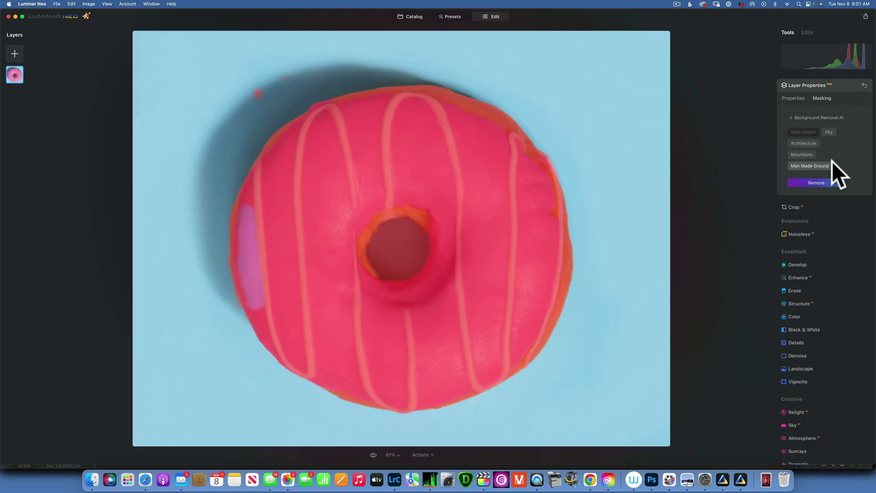
click(819, 183)
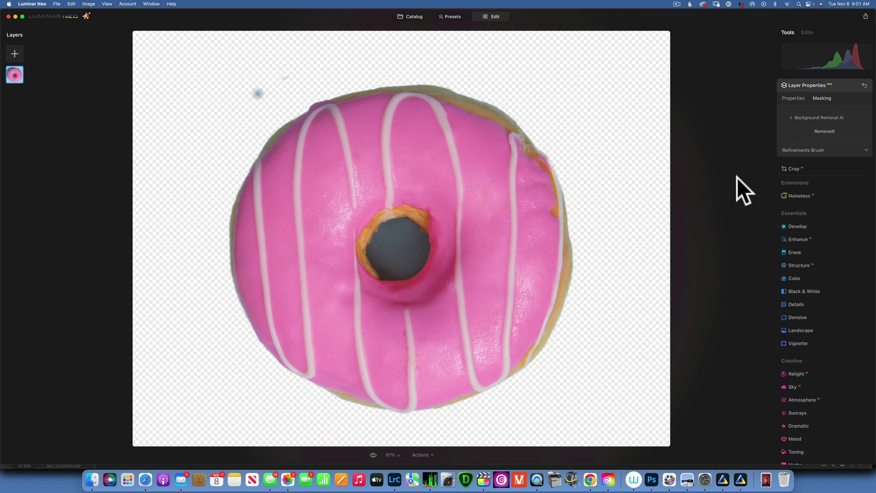
Outline the donut hole's edge with the Transition refinement brush at size 28, and mark the donut surface beside the hole as Object.
click(818, 148)
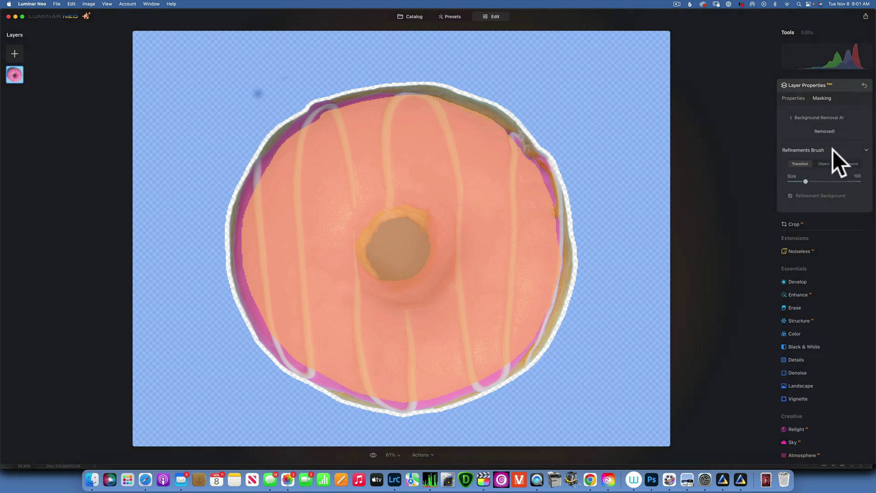
click(801, 163)
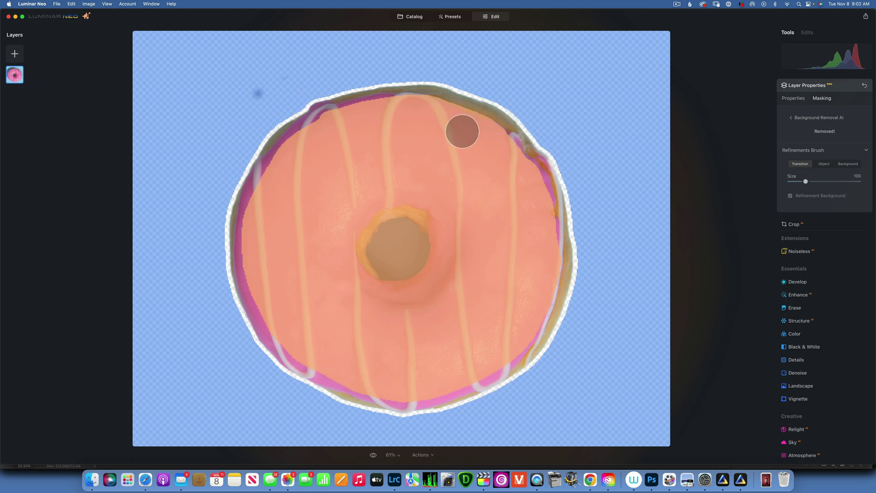
key(bracketleft)
key(bracketleft)
key(bracketleft)
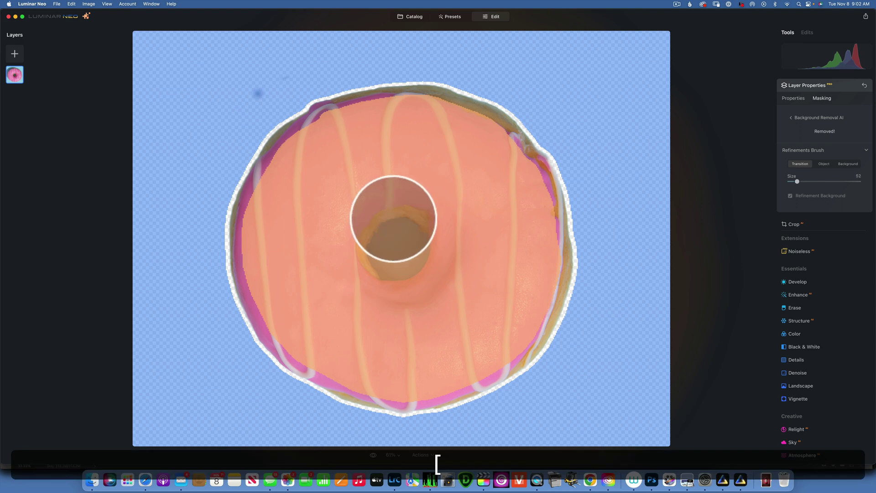
mouse_move(393, 219)
mouse_down()
mouse_move(368, 241)
mouse_move(380, 275)
mouse_move(401, 280)
mouse_move(427, 262)
mouse_move(426, 247)
mouse_move(417, 228)
mouse_move(394, 220)
mouse_up()
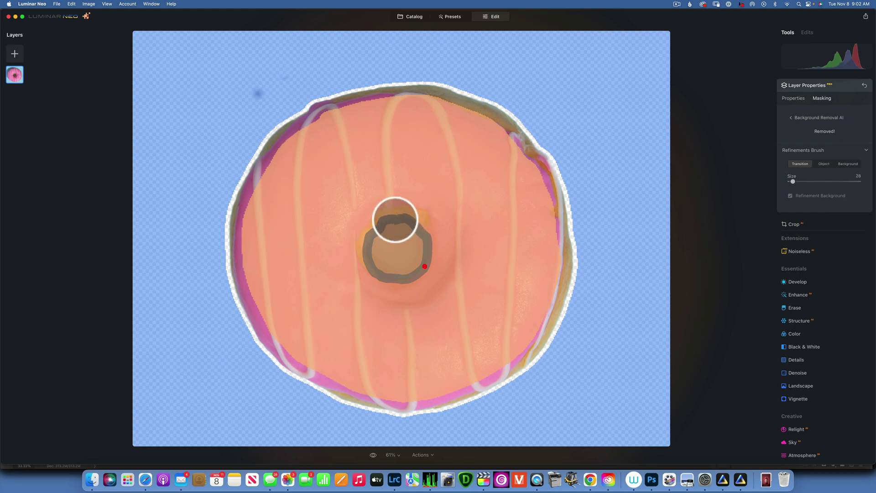
click(824, 164)
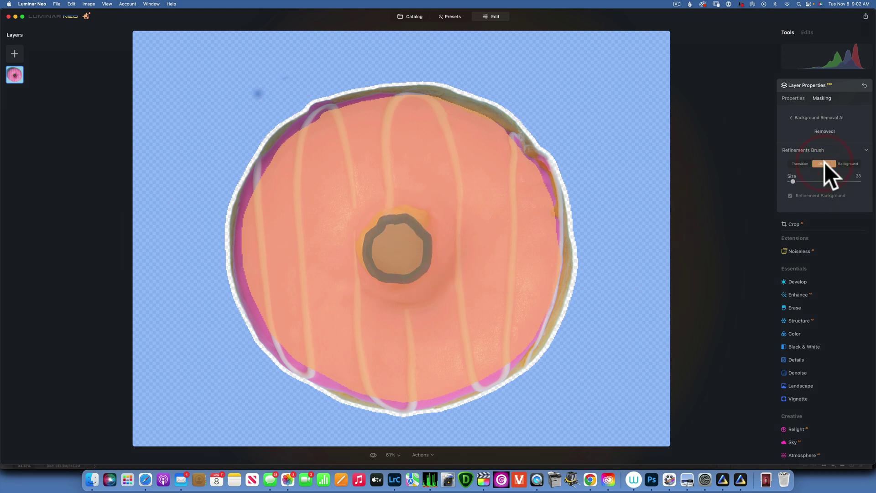
click(427, 199)
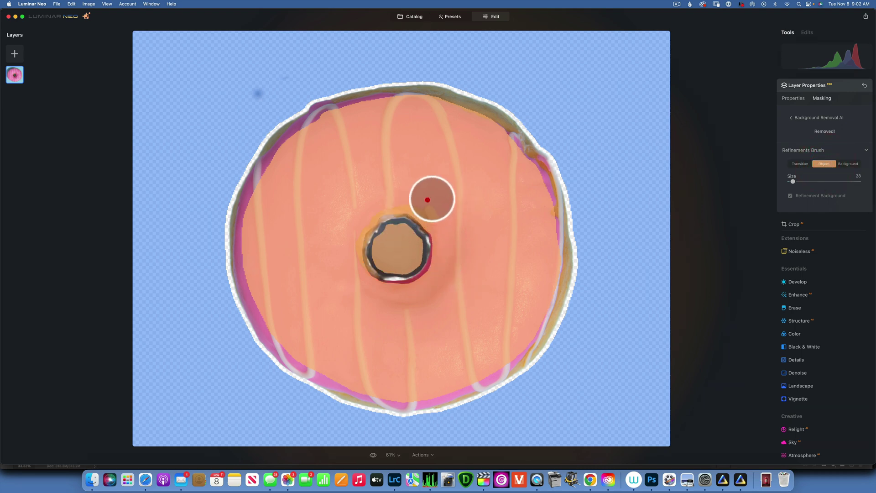
Paint the donut hole's interior and the stray spots outside the donut as Background with the refinement brush, and show the refined cutout.
click(849, 163)
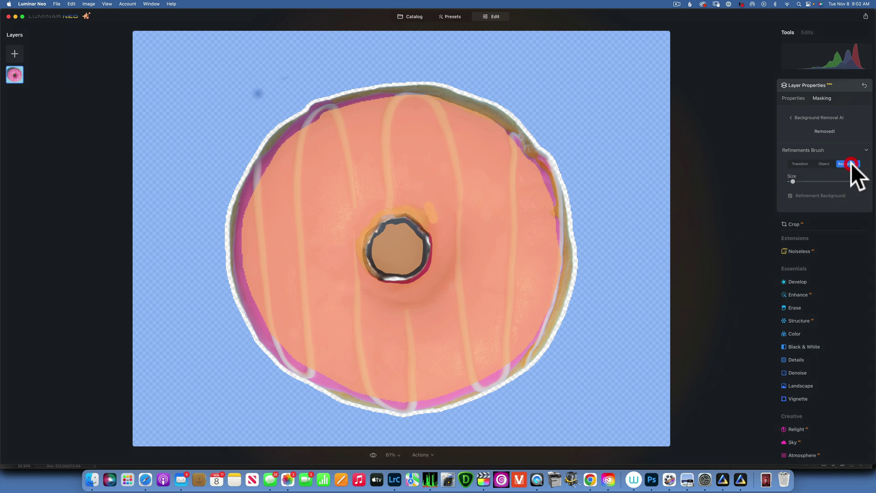
mouse_move(391, 244)
mouse_down()
mouse_move(407, 268)
mouse_move(414, 241)
mouse_move(394, 225)
mouse_move(387, 241)
mouse_move(404, 248)
mouse_up()
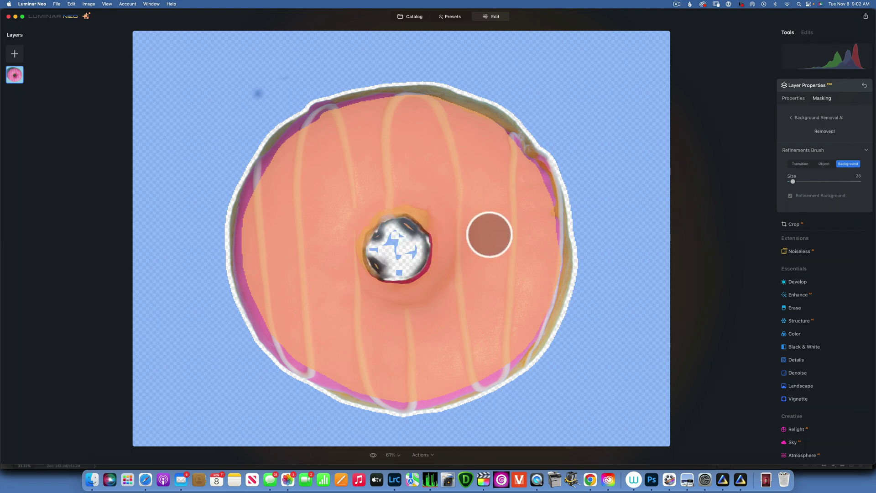
mouse_move(386, 234)
mouse_down()
mouse_move(414, 236)
mouse_move(417, 262)
mouse_move(408, 271)
mouse_move(388, 251)
mouse_up()
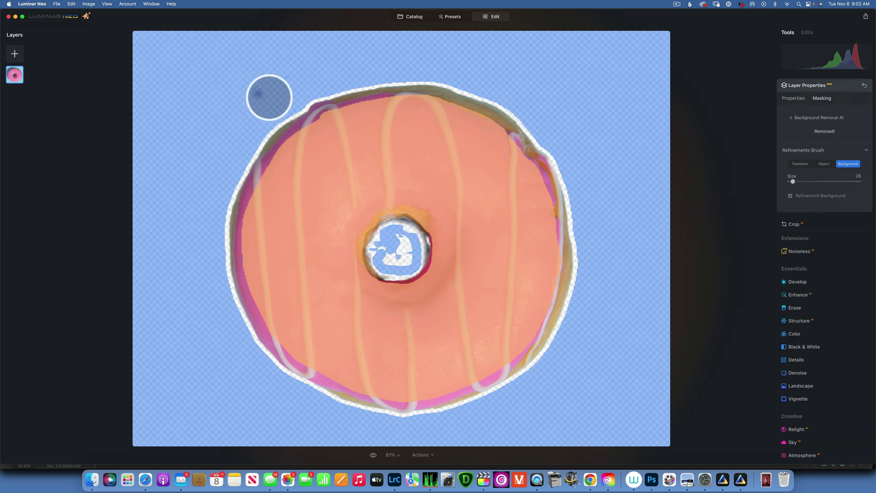
mouse_move(253, 89)
mouse_down()
mouse_move(278, 88)
mouse_move(274, 80)
mouse_up()
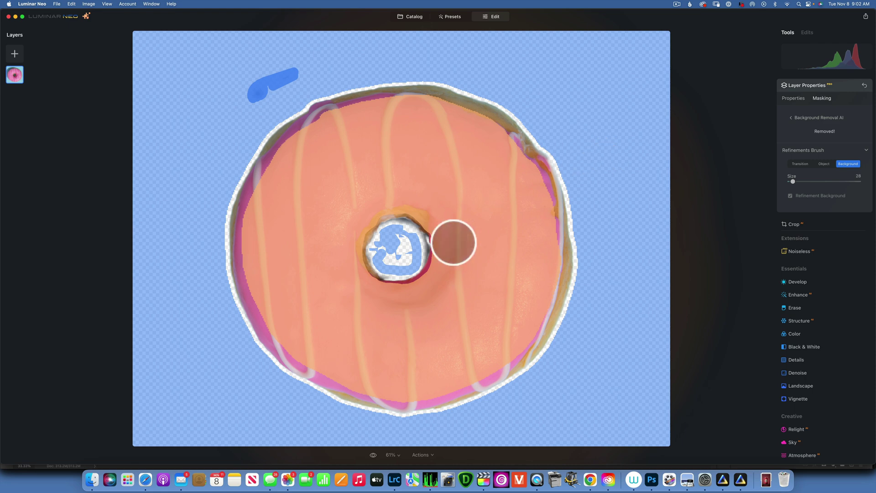
mouse_move(402, 233)
mouse_down()
mouse_move(390, 244)
mouse_move(416, 233)
mouse_move(427, 254)
mouse_move(422, 245)
mouse_move(417, 265)
mouse_move(410, 260)
mouse_up()
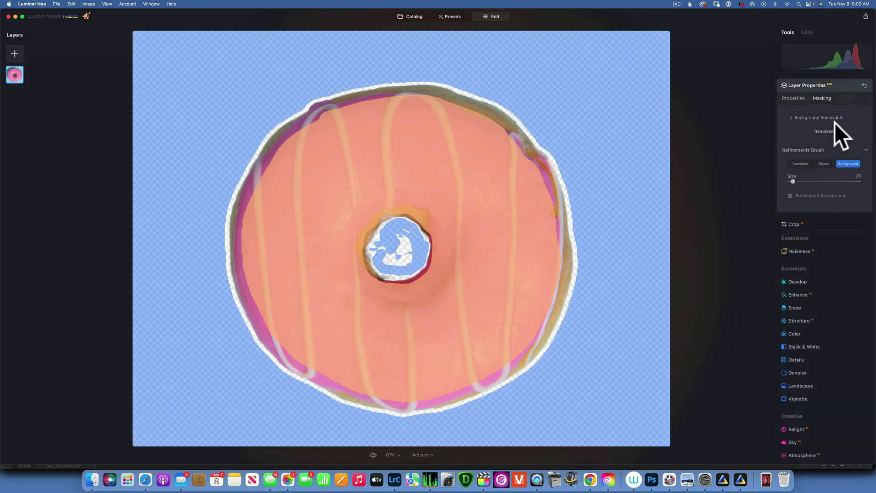
click(793, 96)
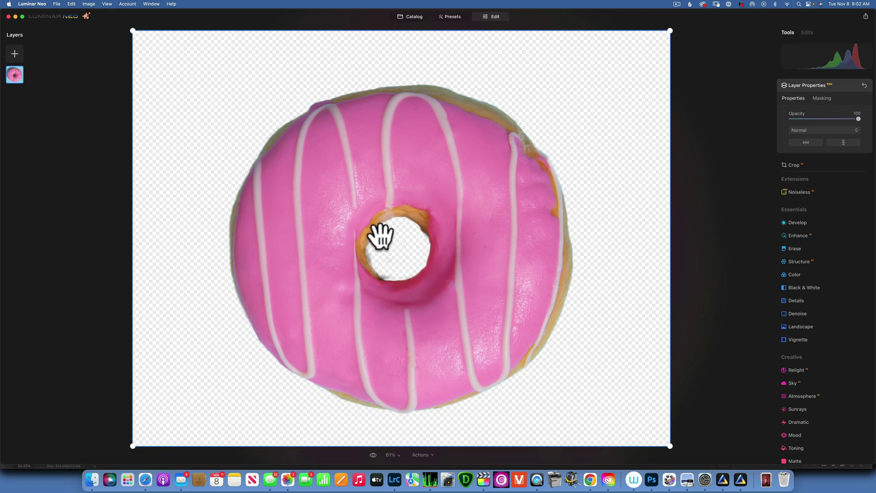
Switch to Photoshop and open the top-view donut photo from the Downloads folder through Camera Raw.
click(652, 480)
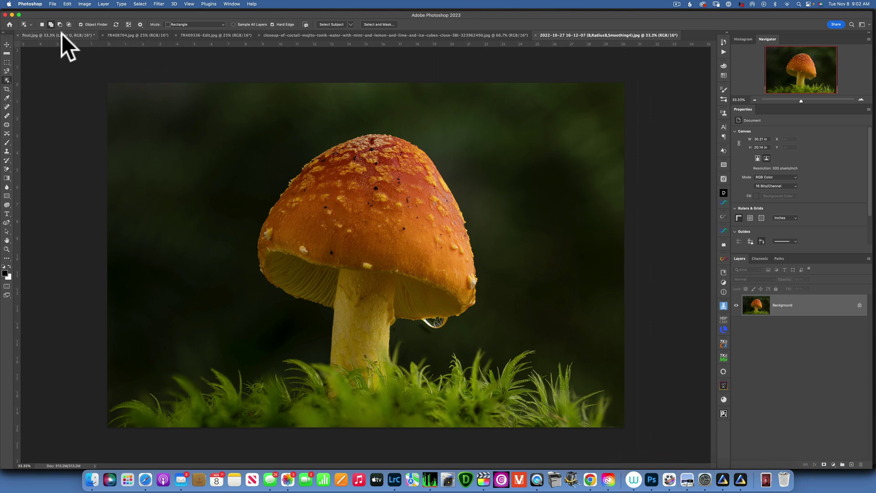
click(62, 36)
click(137, 35)
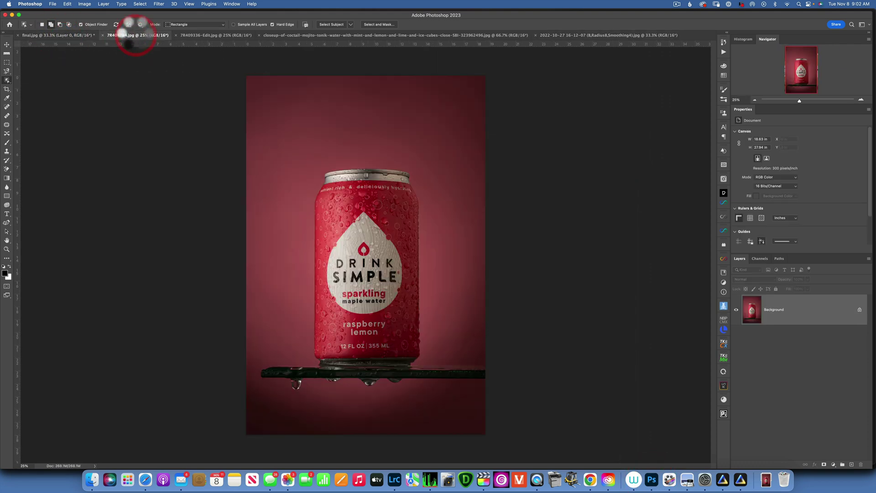
click(52, 4)
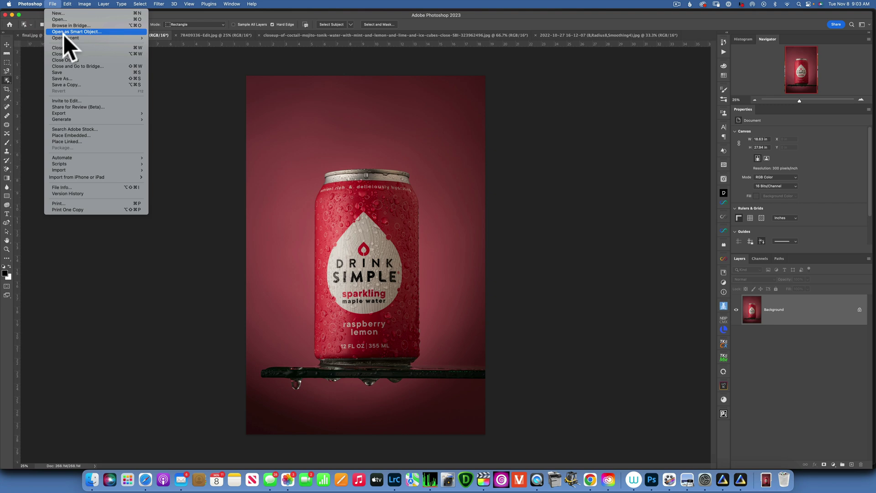
click(59, 20)
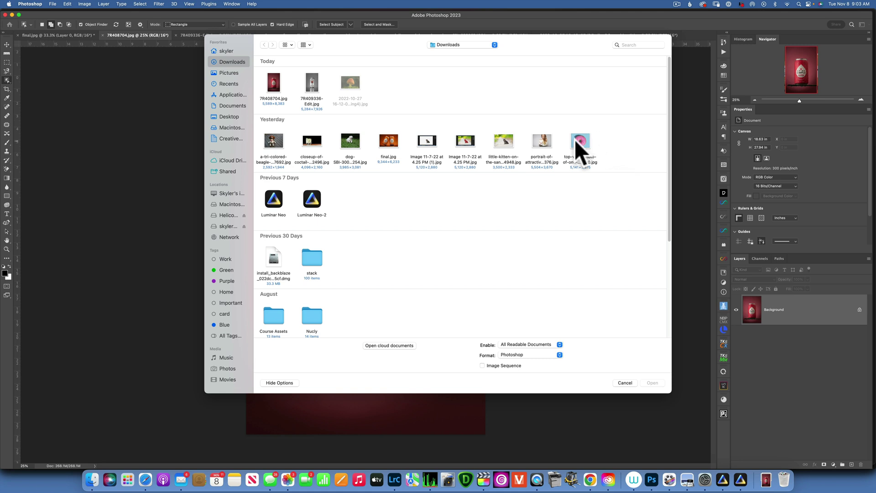
click(576, 142)
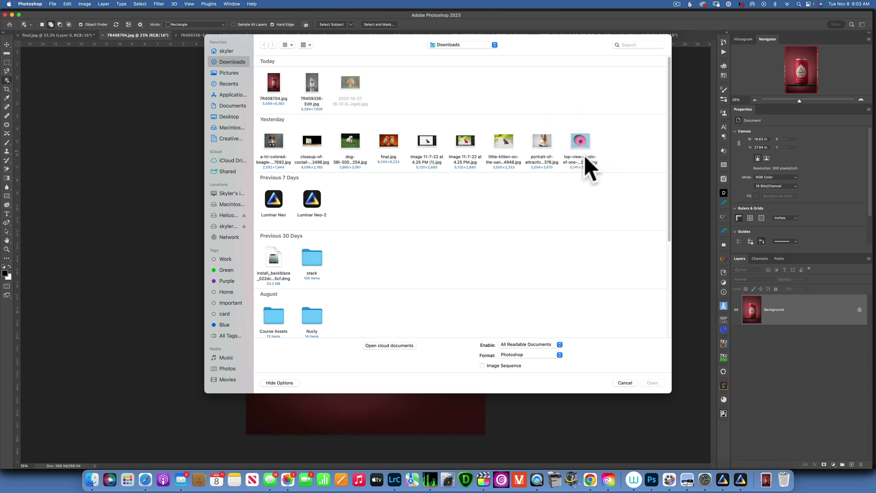
double_click(580, 145)
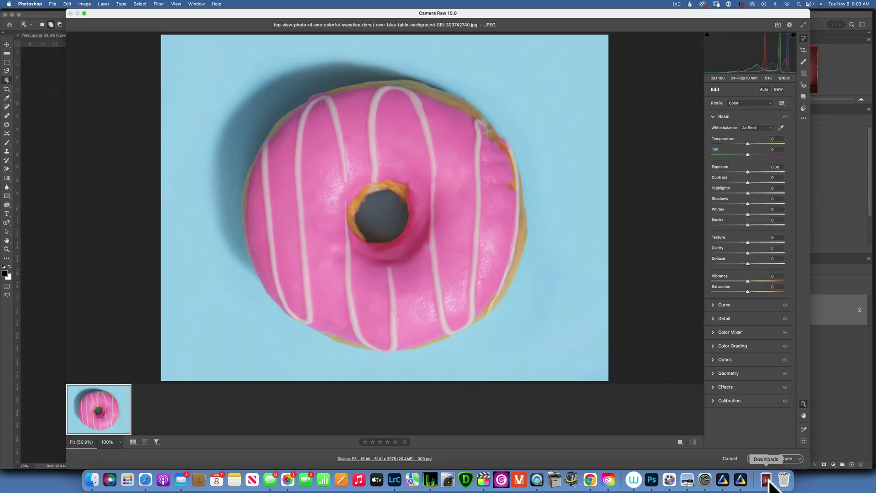
click(785, 459)
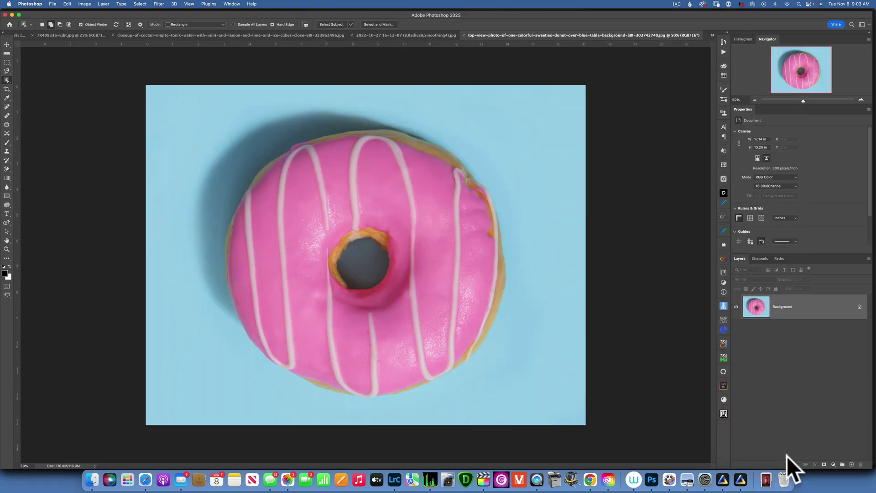
Select the donut with the Object Selection Tool and mask out its background with a layer mask.
right_click(7, 81)
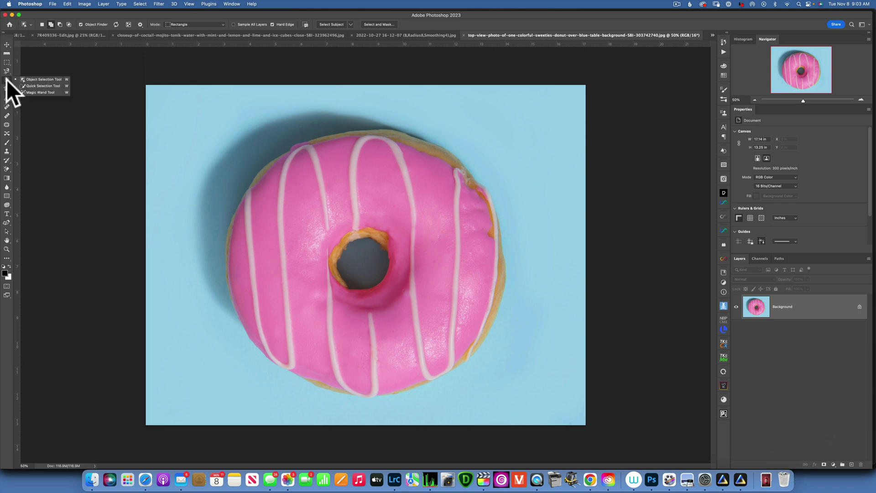
click(49, 80)
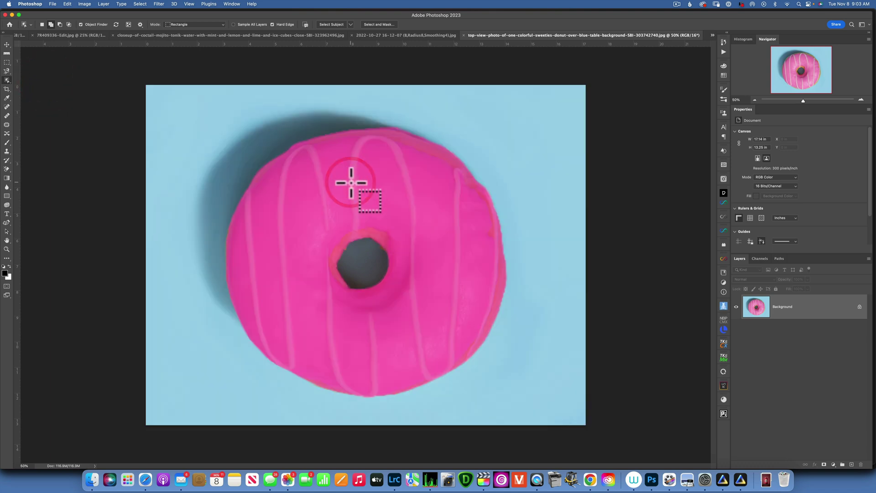
click(824, 463)
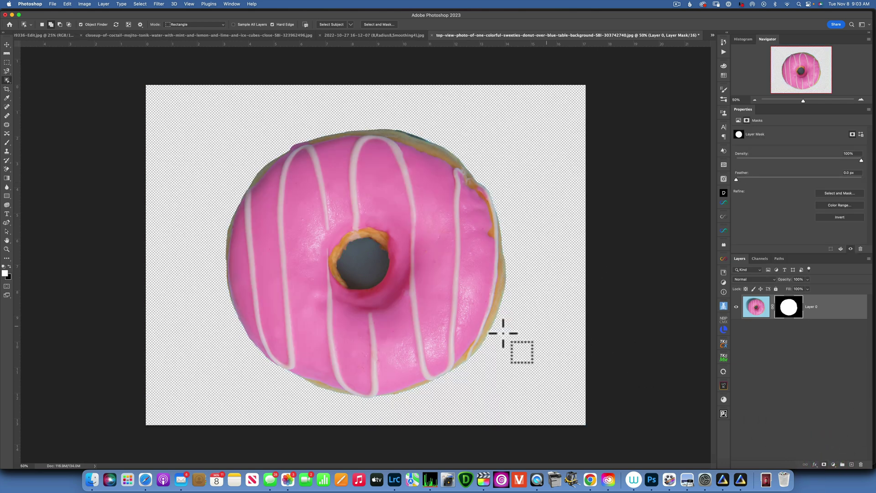
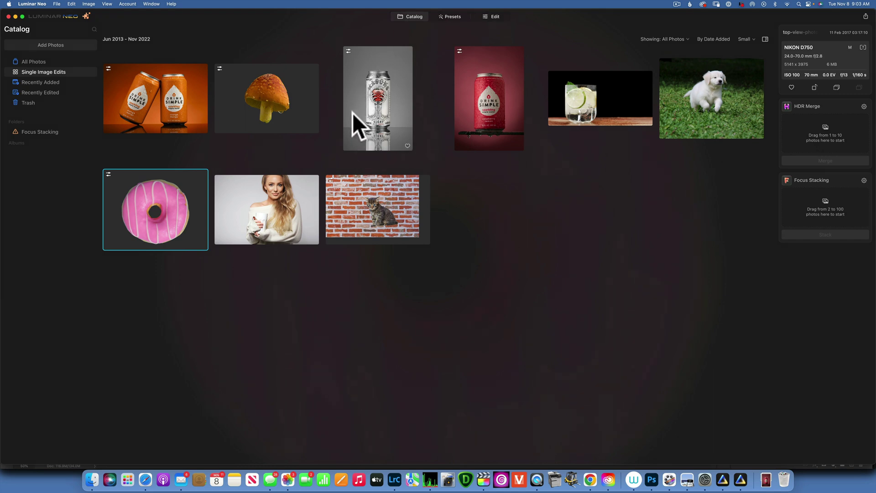
Open the Mason's cider can photo in Luminar Neo for editing and remove its background with Background Removal AI, keeping the main object.
double_click(373, 99)
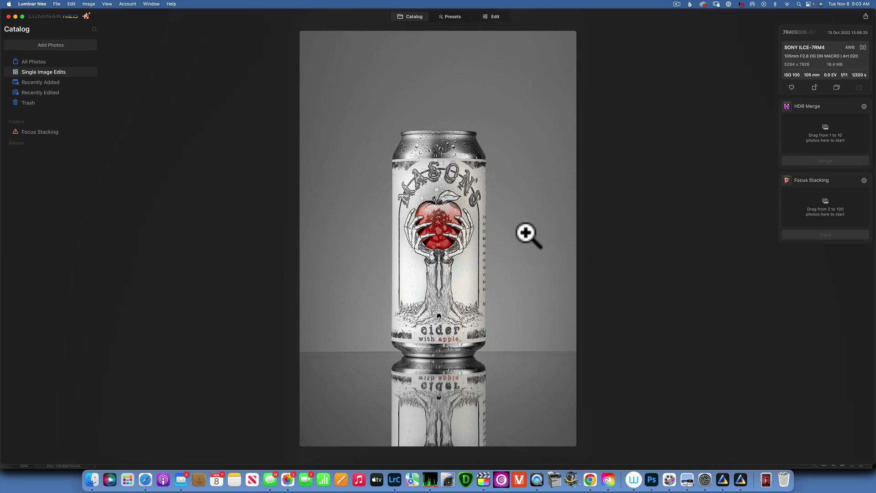
click(494, 15)
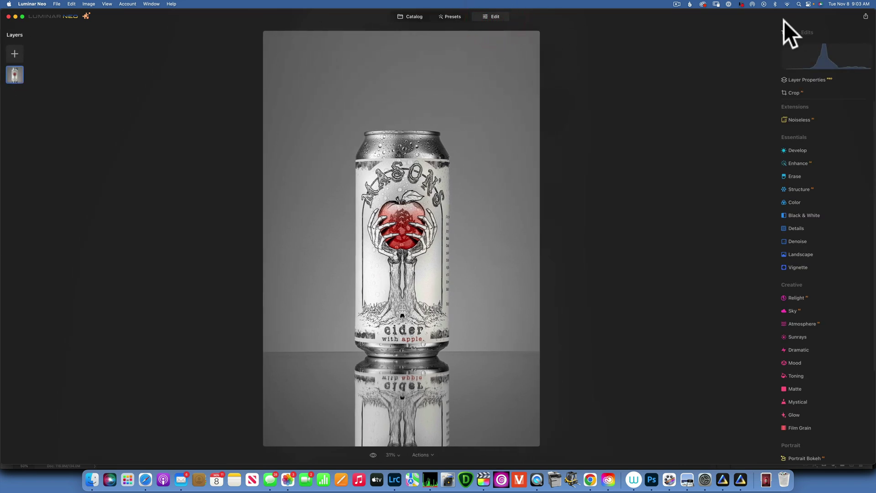
click(831, 79)
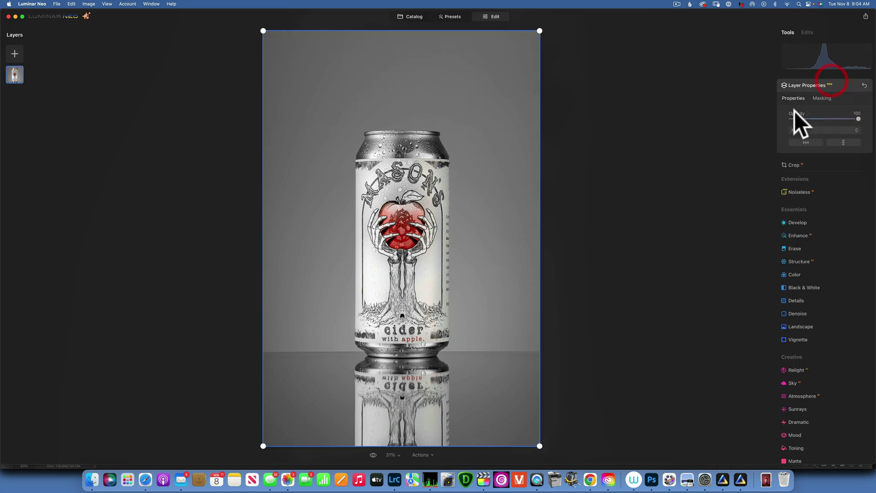
click(821, 97)
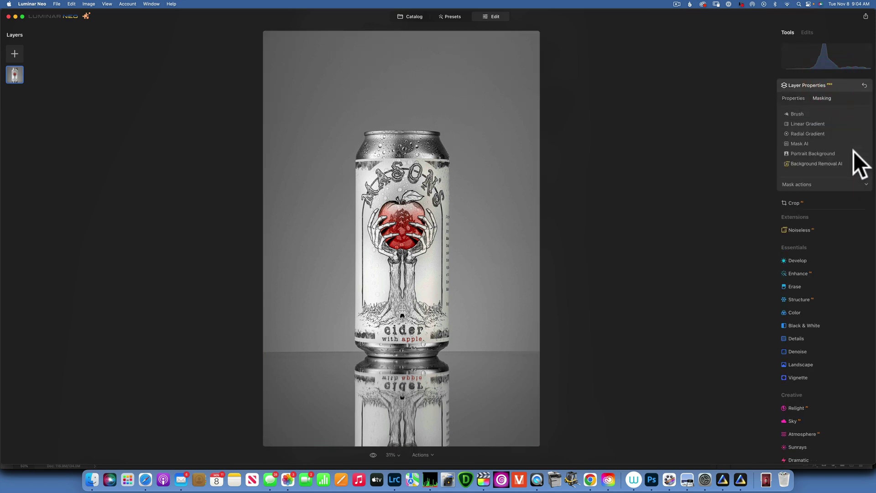
click(825, 163)
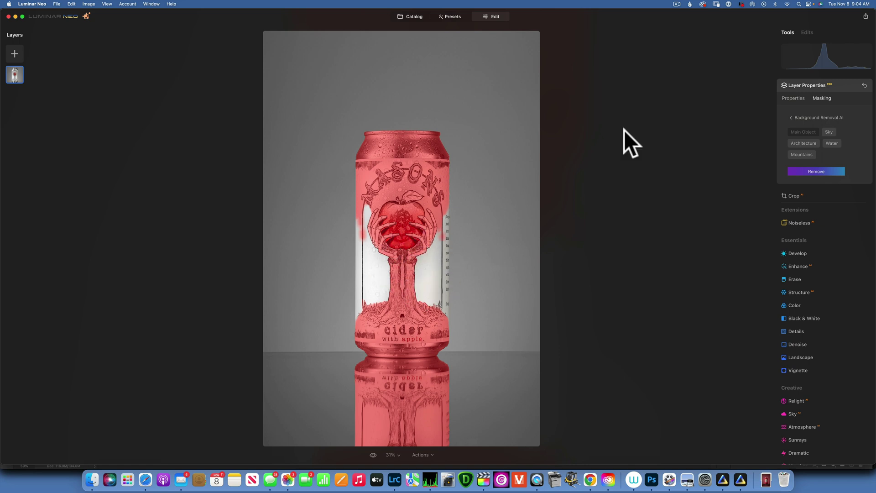
click(828, 171)
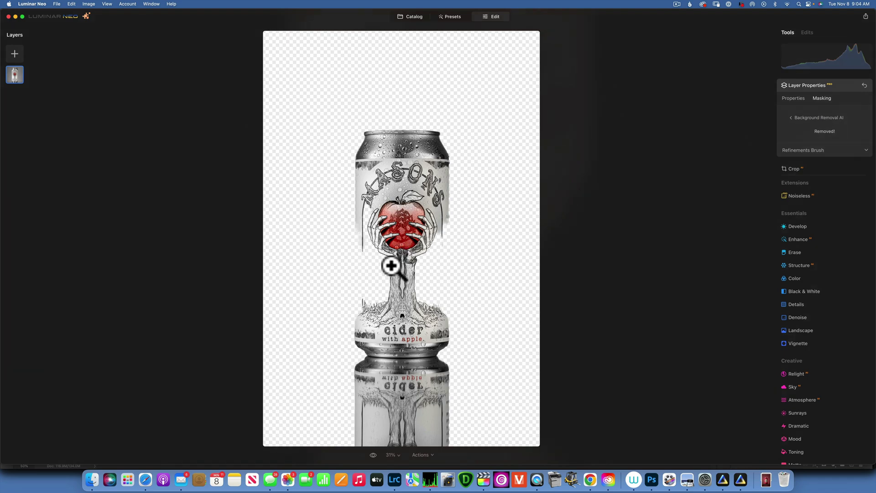
Switch to Photoshop and examine the Object Selection preview on the cider can in 7R409336-Edit.jpg.
click(653, 482)
click(366, 35)
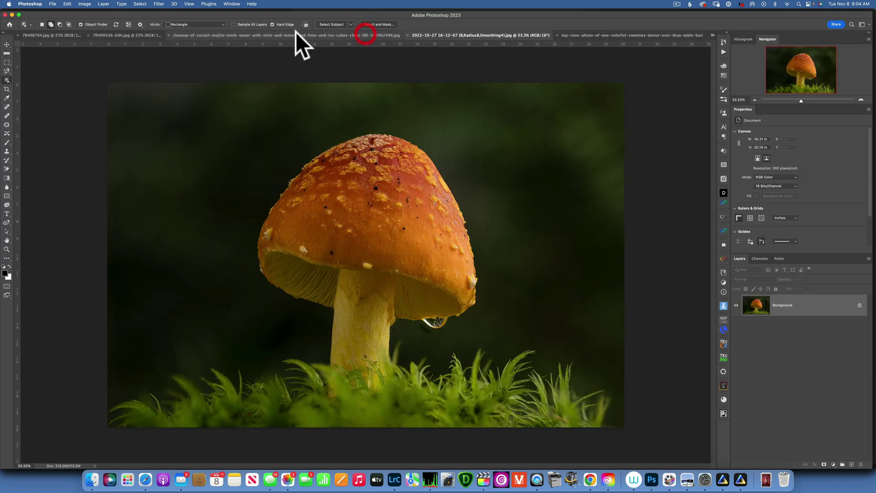
click(274, 35)
click(131, 35)
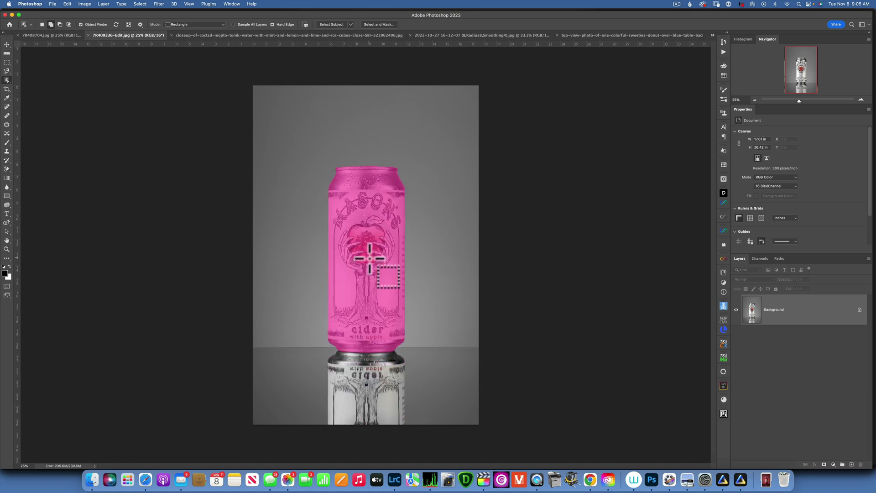
Switch back to Luminar Neo and open the lime cocktail glass photo from the catalog for editing.
click(740, 479)
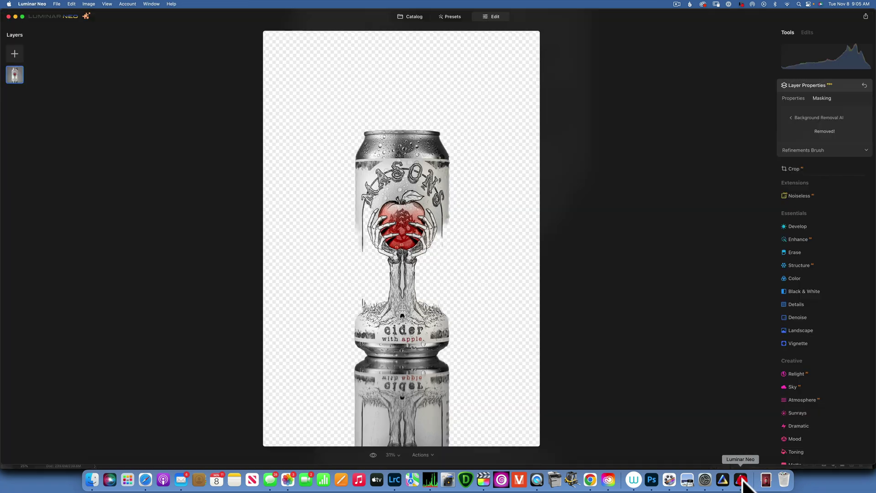
click(409, 15)
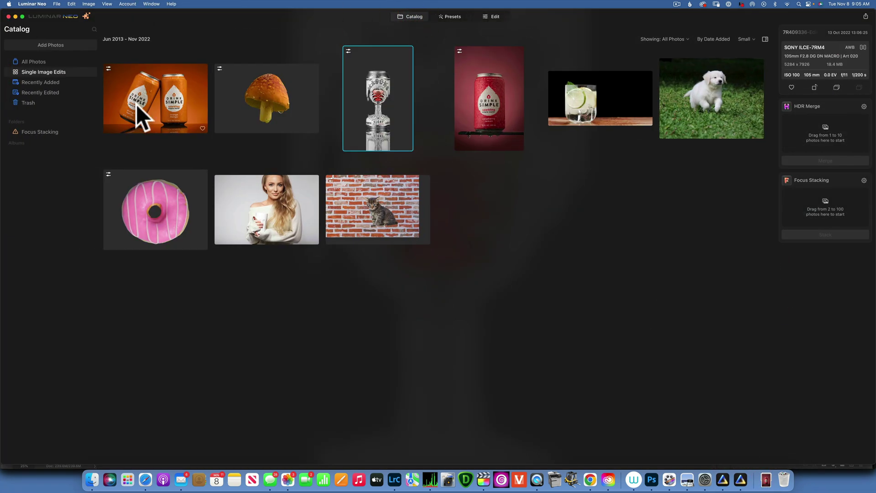
click(589, 96)
double_click(586, 93)
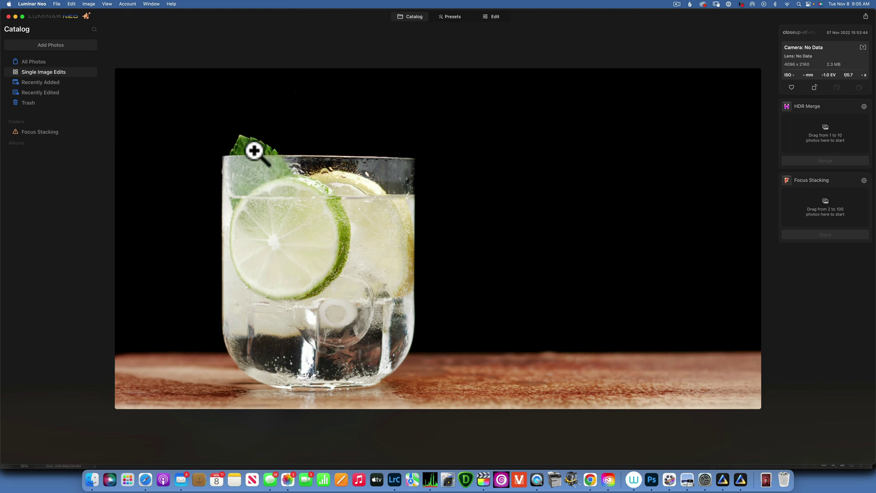
click(500, 15)
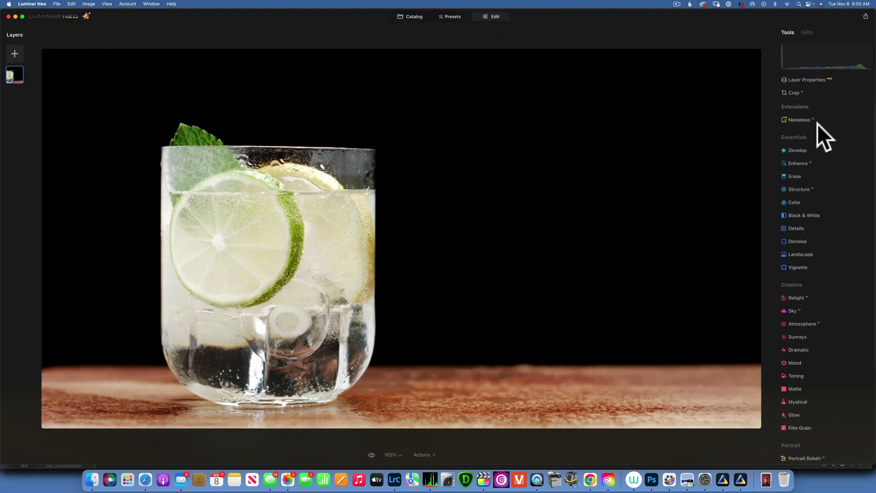
Remove the background of the lime cocktail glass photo with Background Removal AI, keeping the main object.
click(825, 81)
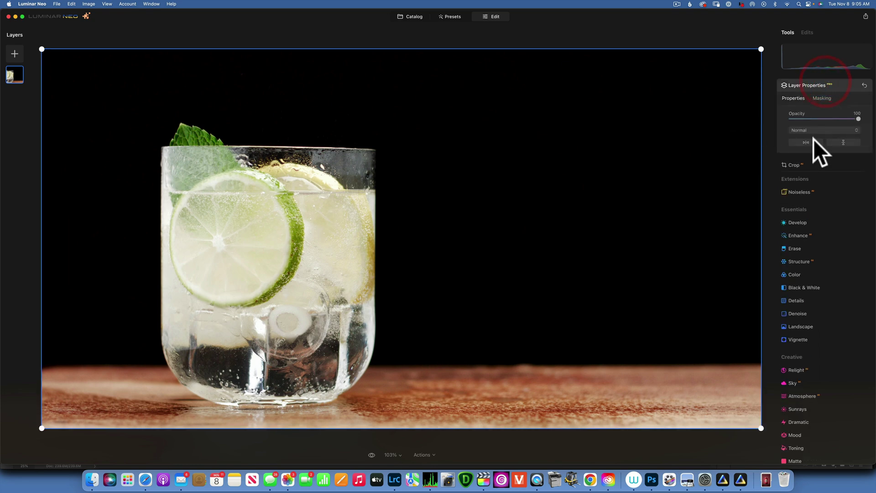
click(823, 98)
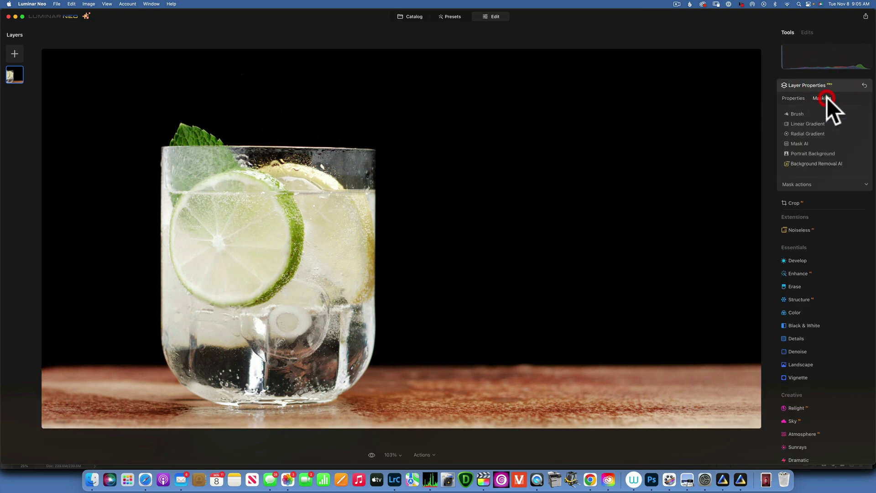
click(825, 163)
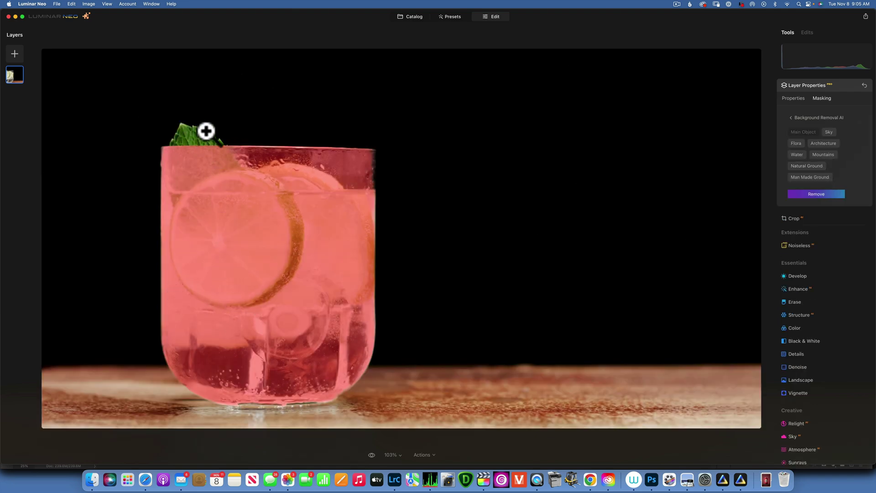
click(819, 193)
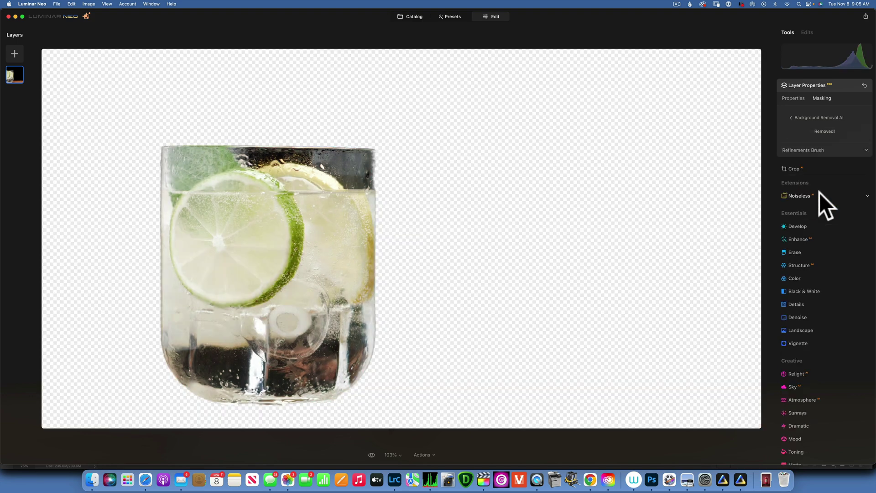
Paint the mint leaf above the glass rim back into the cutout with the Refinements Brush in Object mode at size 100.
click(815, 149)
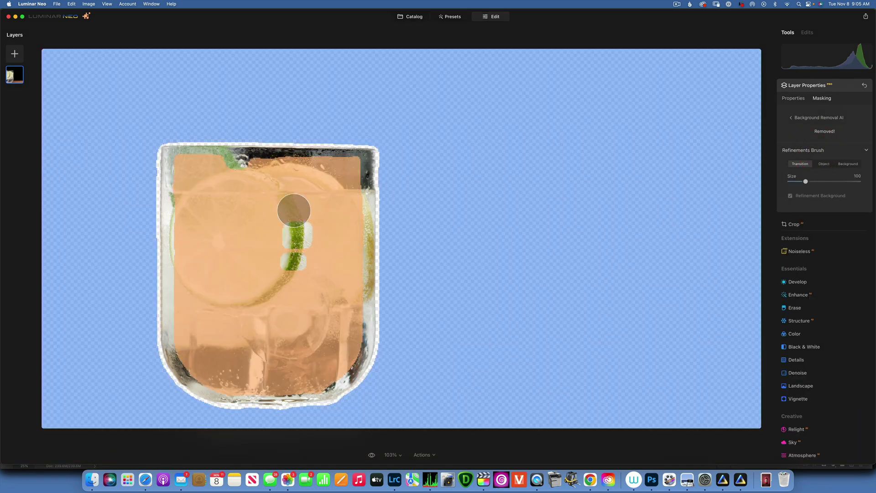
click(196, 147)
click(823, 163)
mouse_move(185, 133)
mouse_down()
mouse_move(219, 149)
mouse_move(197, 153)
mouse_up()
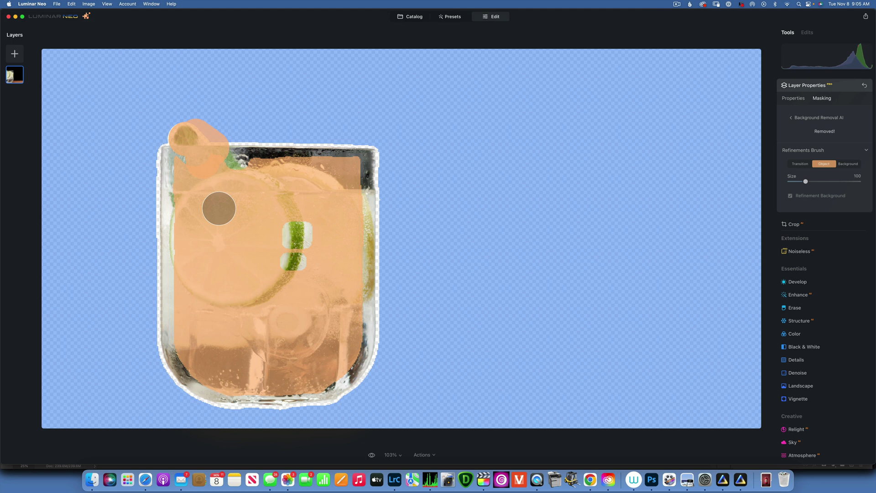
mouse_move(187, 138)
mouse_down()
mouse_move(210, 167)
mouse_move(287, 189)
mouse_up()
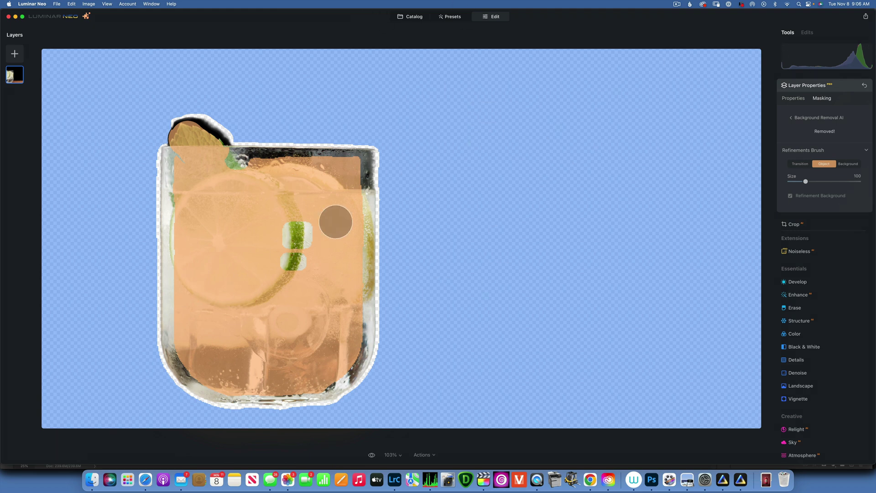
Switch to Photoshop and examine the Object Selection preview on the lime cocktail glass document.
click(651, 479)
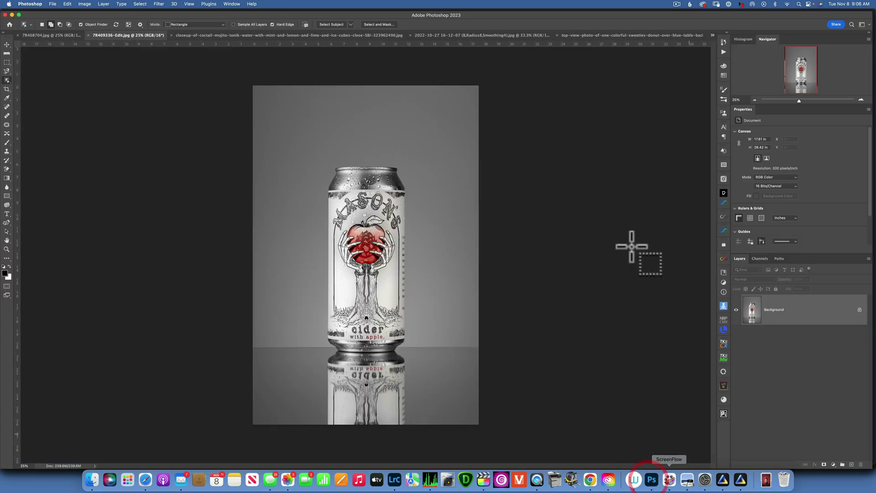
click(231, 35)
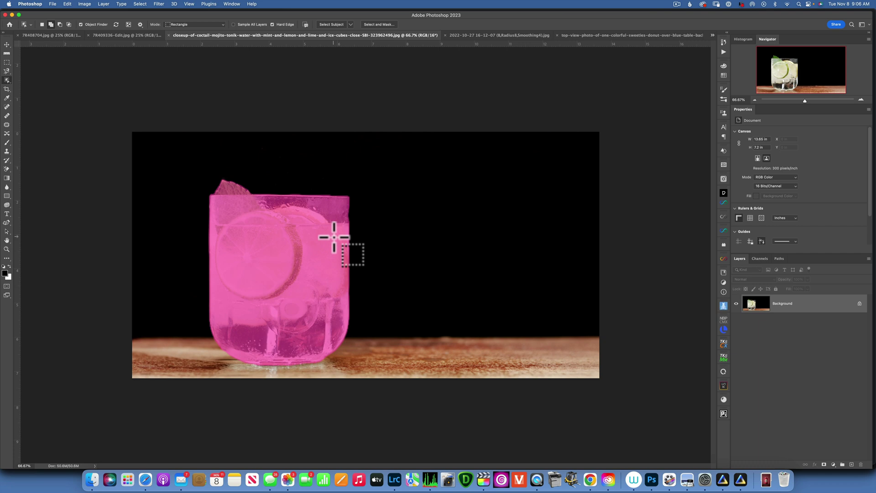
Switch back to Luminar Neo and open the portrait of the woman holding a cup from the catalog for editing.
click(742, 479)
click(411, 17)
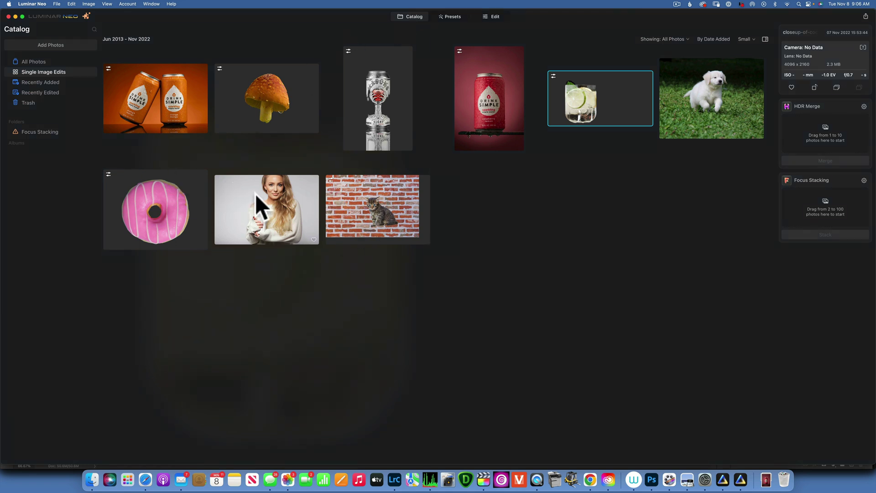
double_click(276, 201)
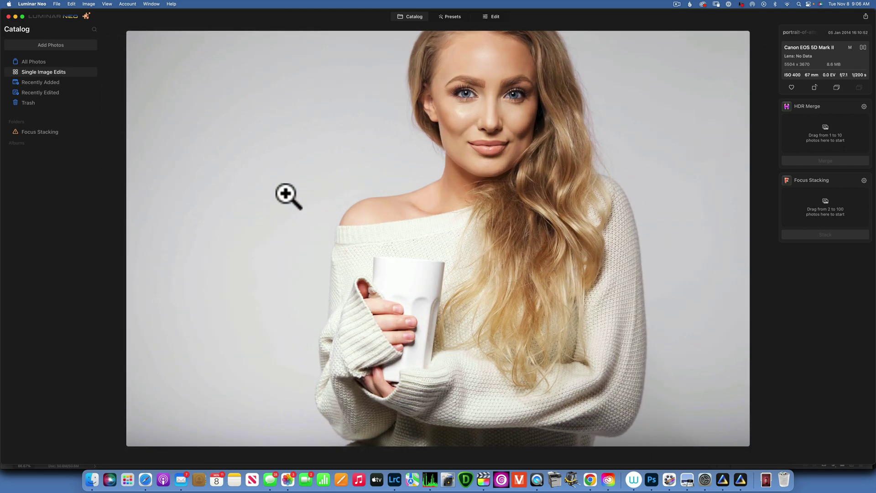
click(495, 17)
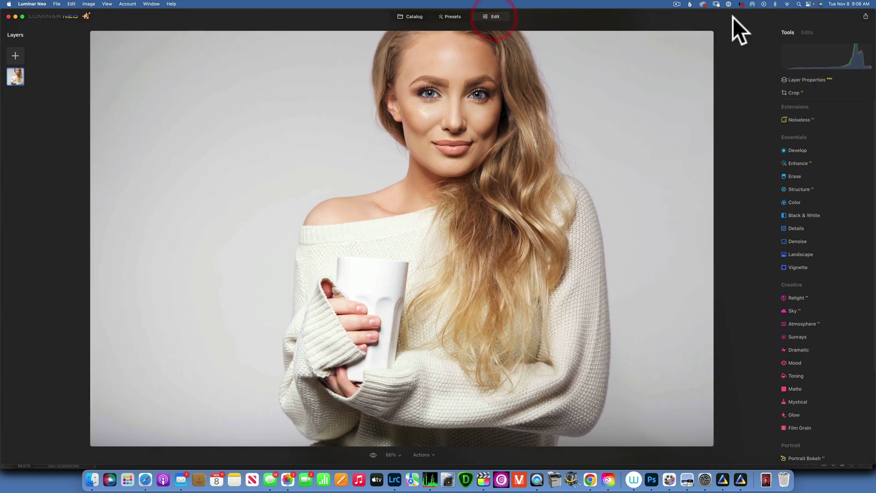
Run Background Removal AI's object detection on the portrait, examine its mask overlay, and leave without removing anything.
click(819, 79)
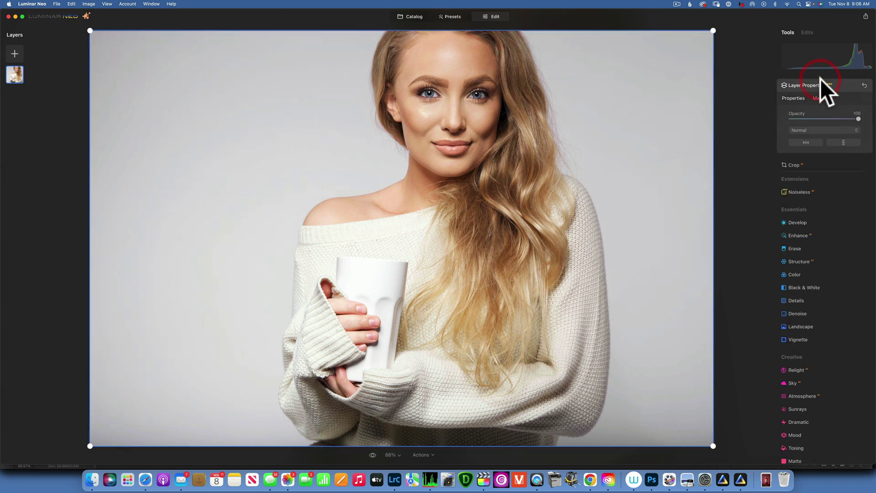
click(822, 97)
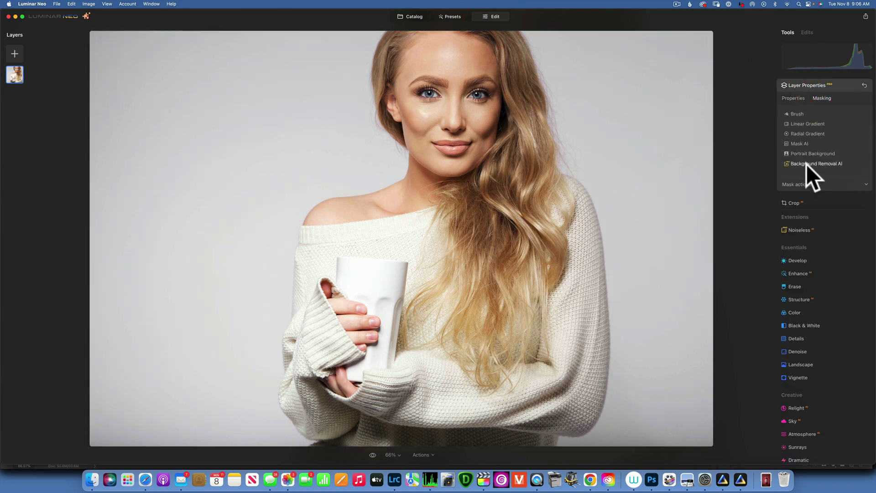
click(806, 164)
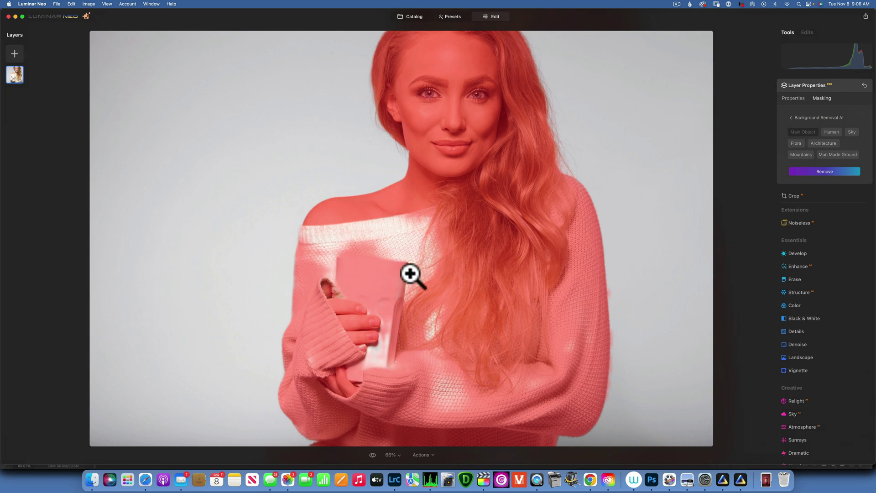
click(790, 117)
Remove the portrait's background with the Portrait Background masking option.
click(822, 154)
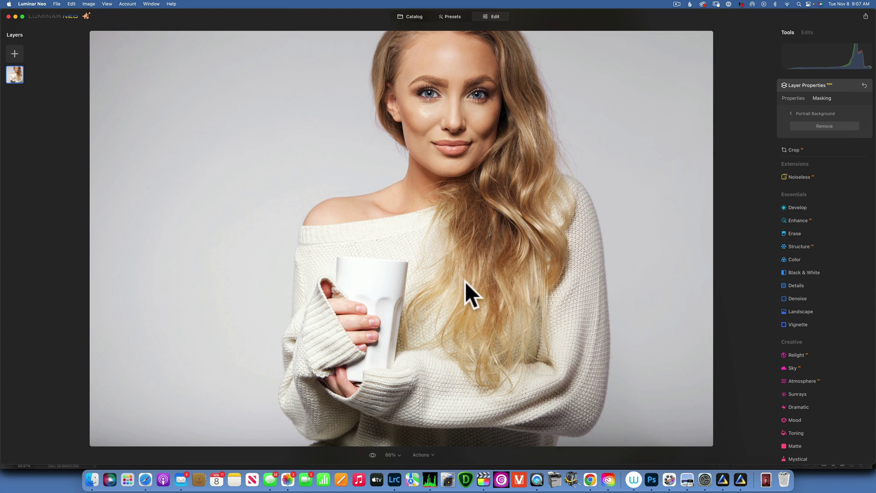
click(791, 114)
click(812, 153)
click(831, 127)
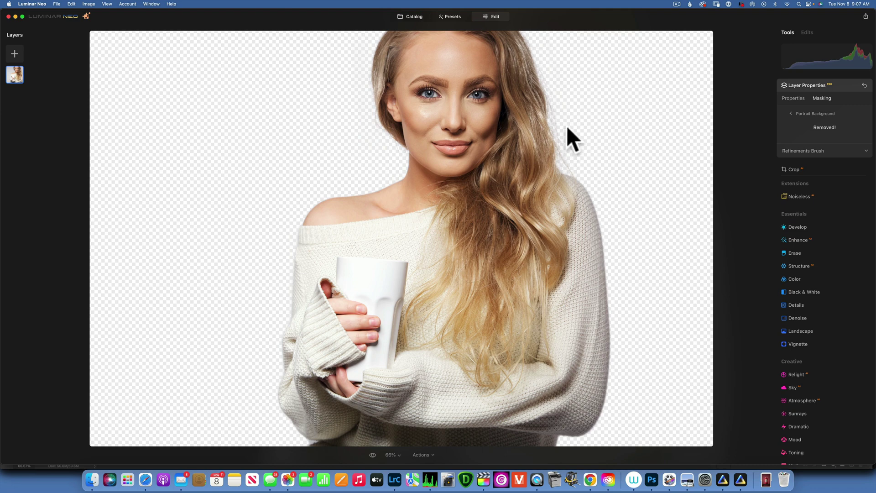
Open the photo of the two orange Drink Simple cans from the catalog for editing.
click(413, 17)
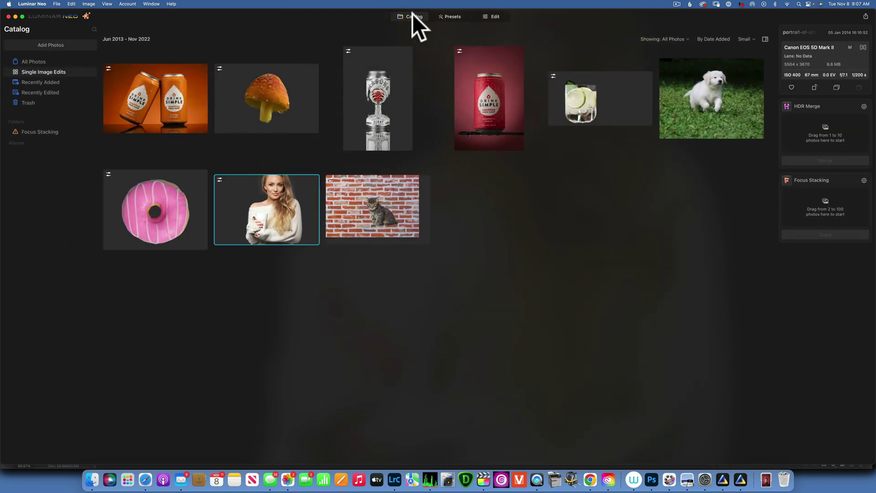
double_click(166, 100)
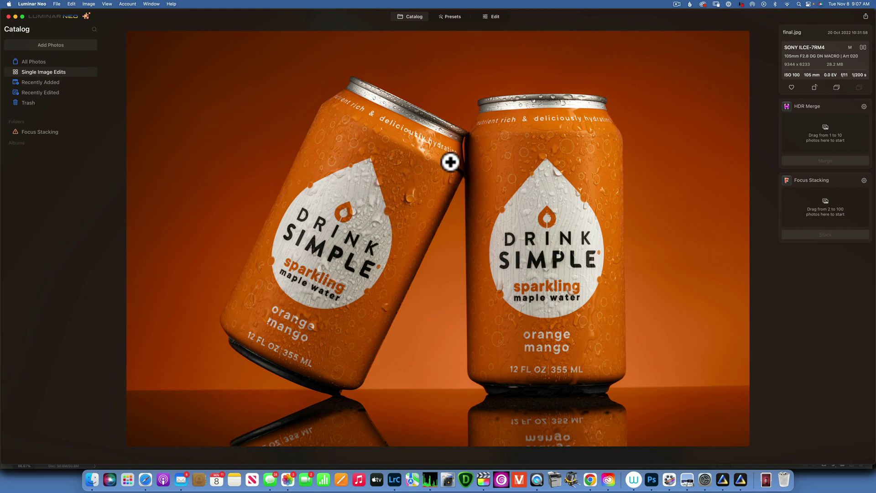
click(496, 17)
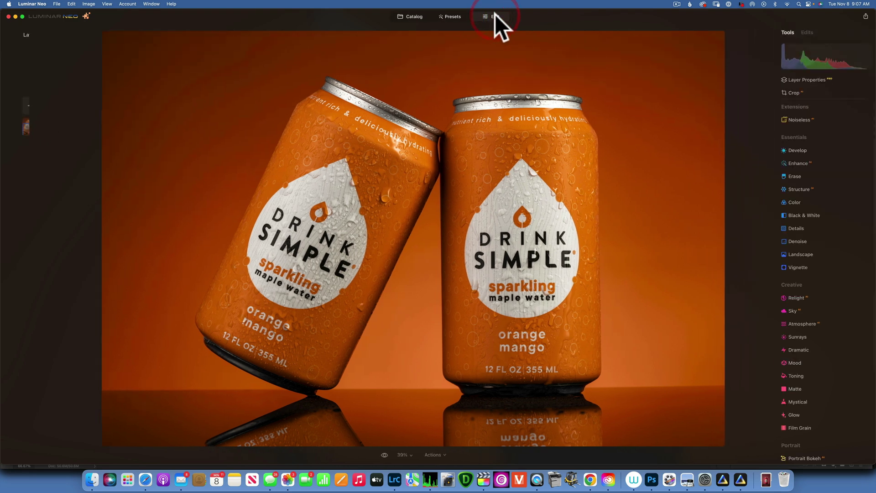
click(808, 32)
click(787, 32)
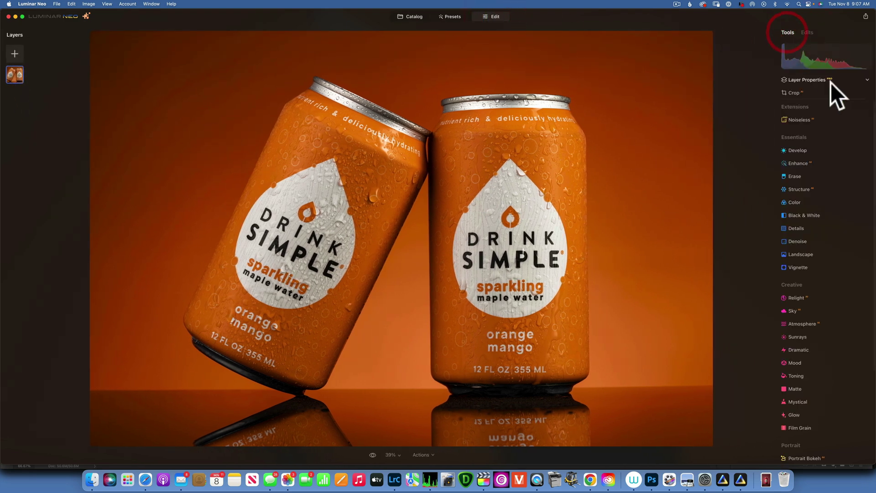
Remove the background behind the two orange cans with Background Removal AI, keeping the main object.
click(828, 80)
click(825, 96)
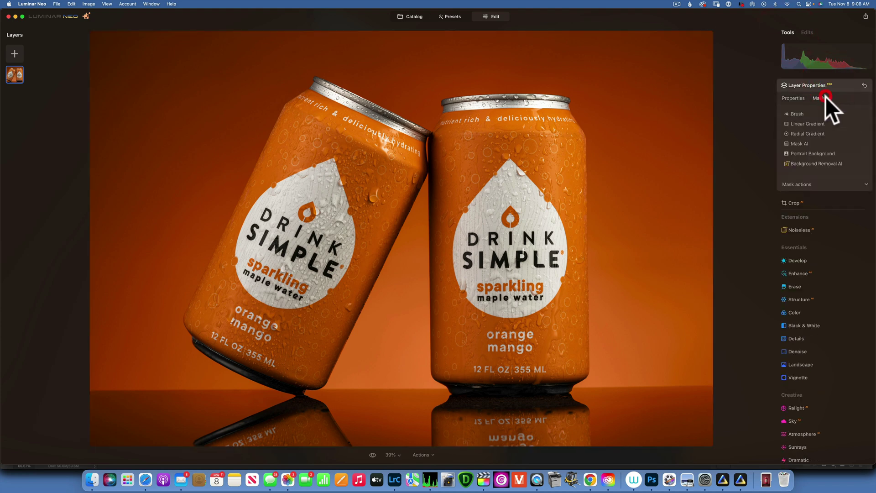
click(826, 163)
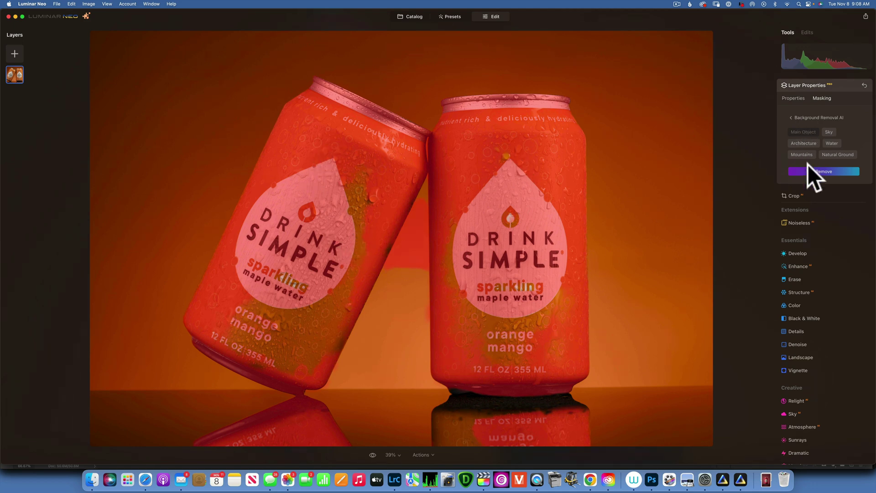
click(830, 171)
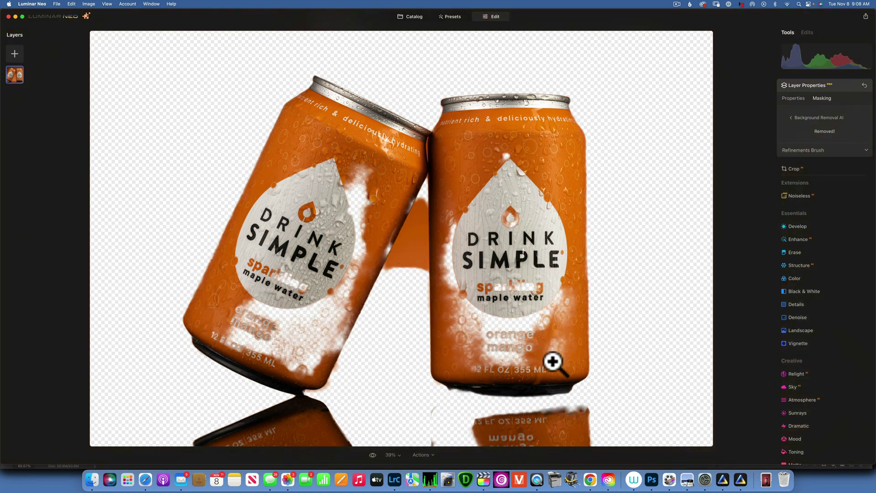
Switch to Photoshop and look through the open documents, including the mushroom, the donut and the full document list.
click(651, 480)
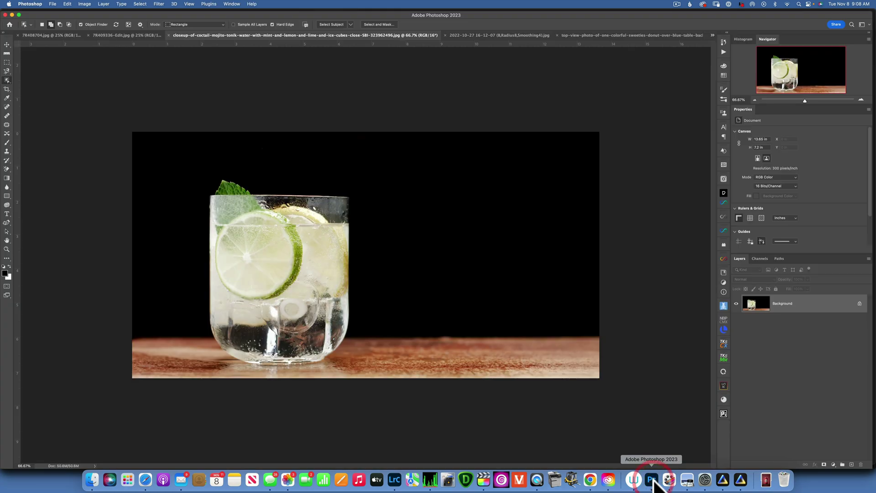
click(518, 34)
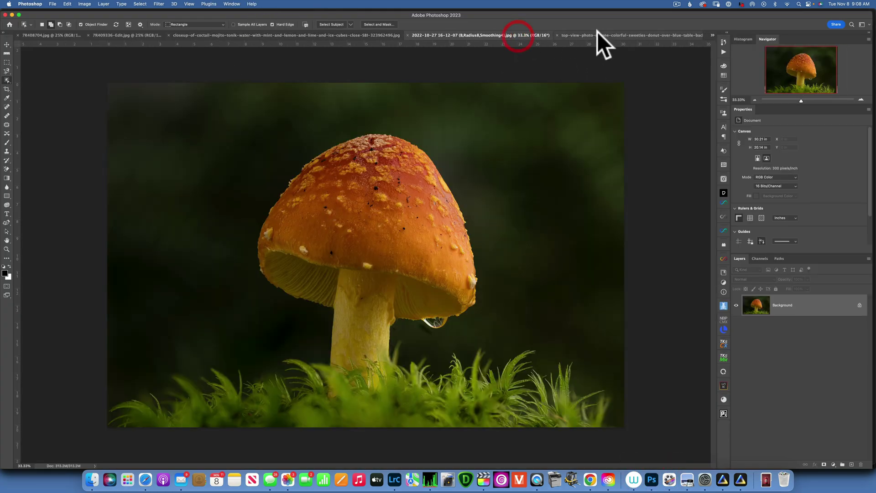
click(597, 35)
click(711, 35)
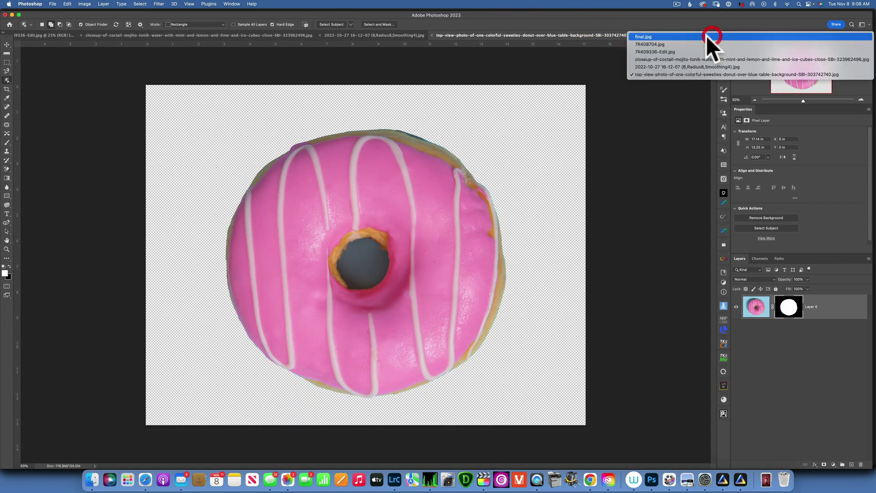
click(653, 53)
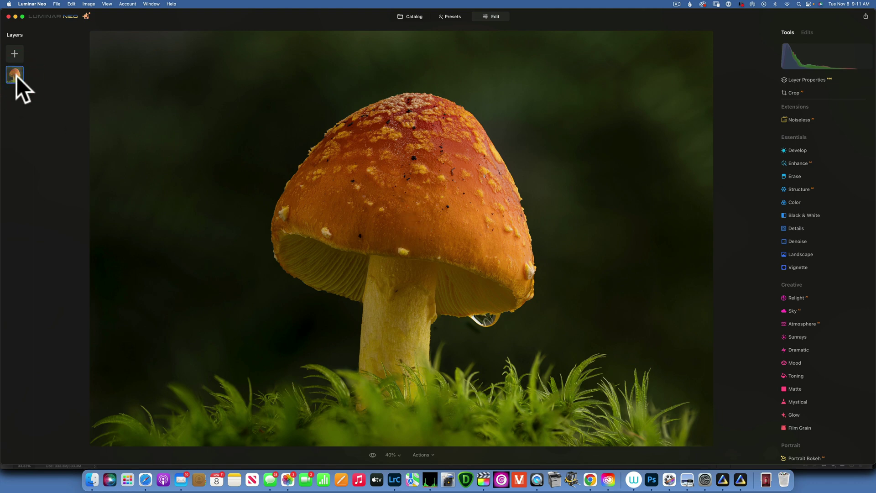
Duplicate the mushroom photo's layer in Luminar Neo.
key(d)
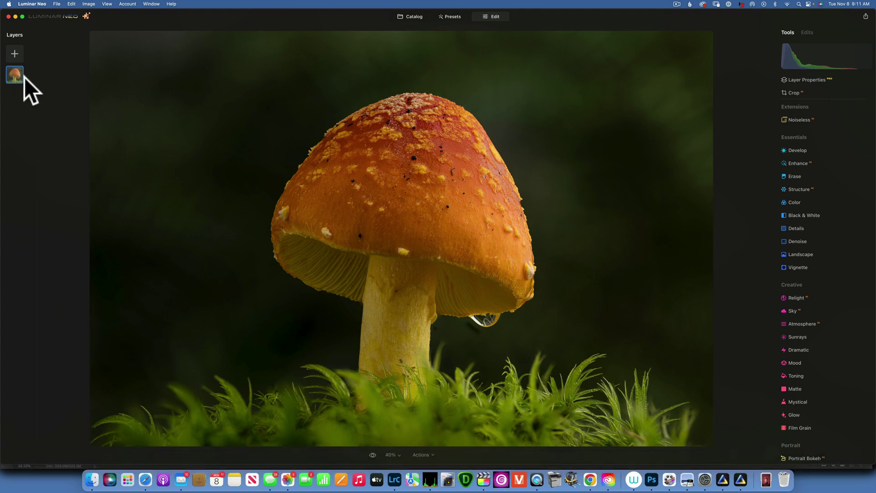
click(15, 72)
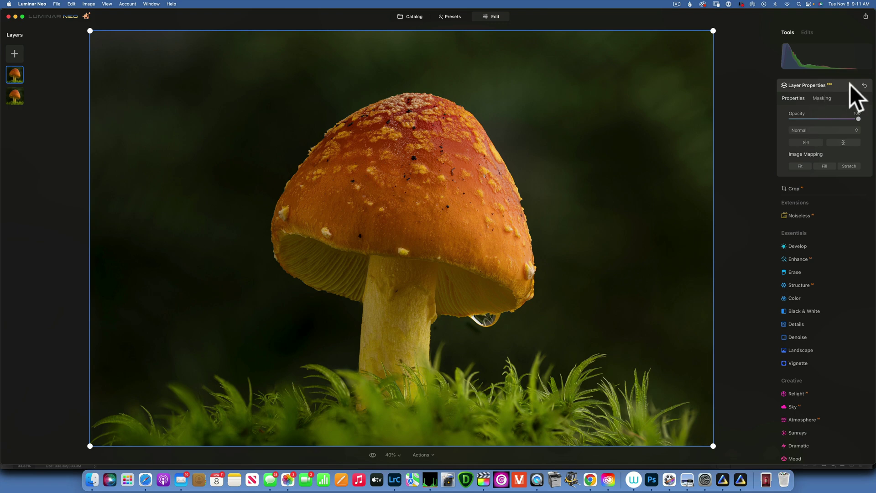
Remove the duplicated mushroom layer's background with Background Removal AI, keeping the main object, and hide the original layer beneath it.
click(821, 98)
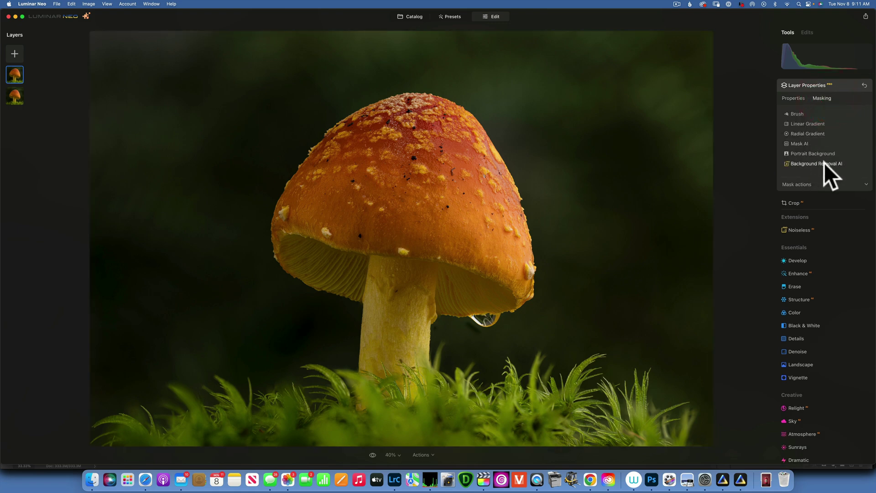
click(824, 163)
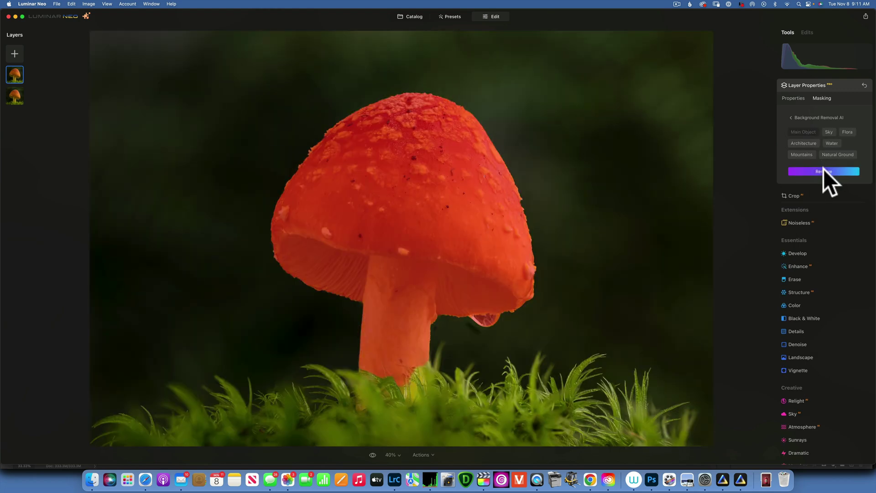
click(824, 171)
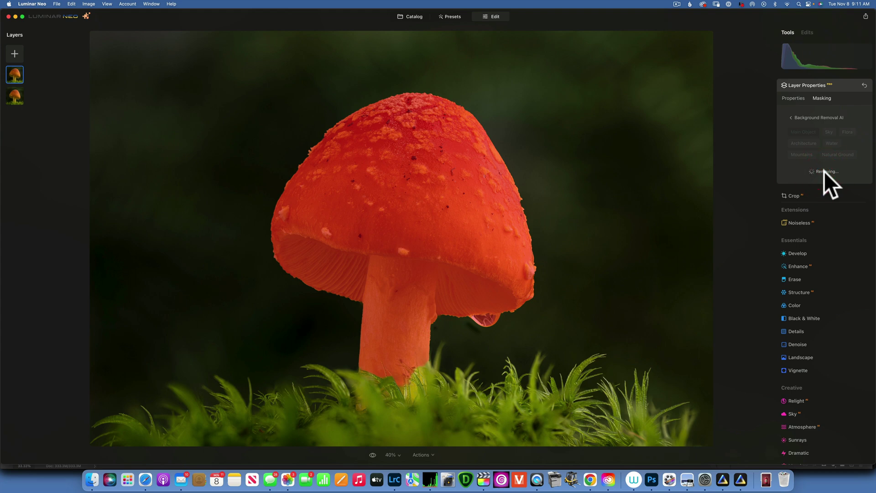
right_click(10, 92)
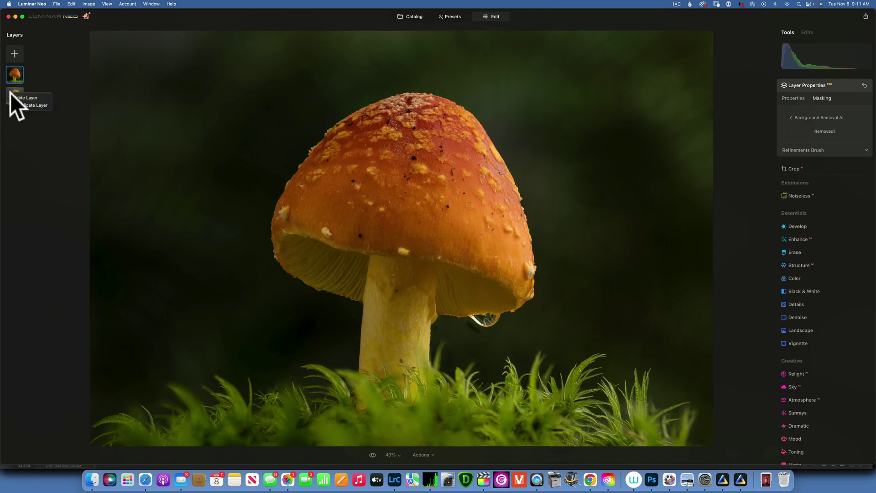
click(31, 98)
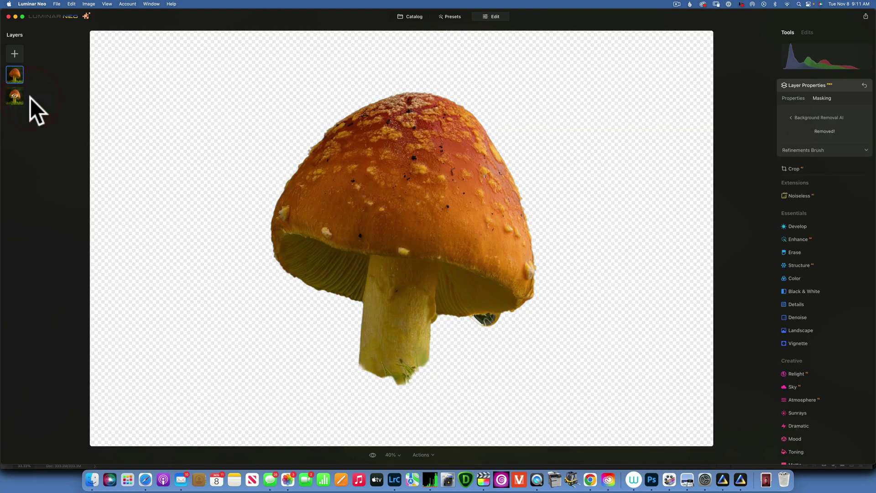
Show the original mushroom layer beneath the cutout again and raise its Develop exposure to 1.62.
right_click(15, 96)
click(30, 99)
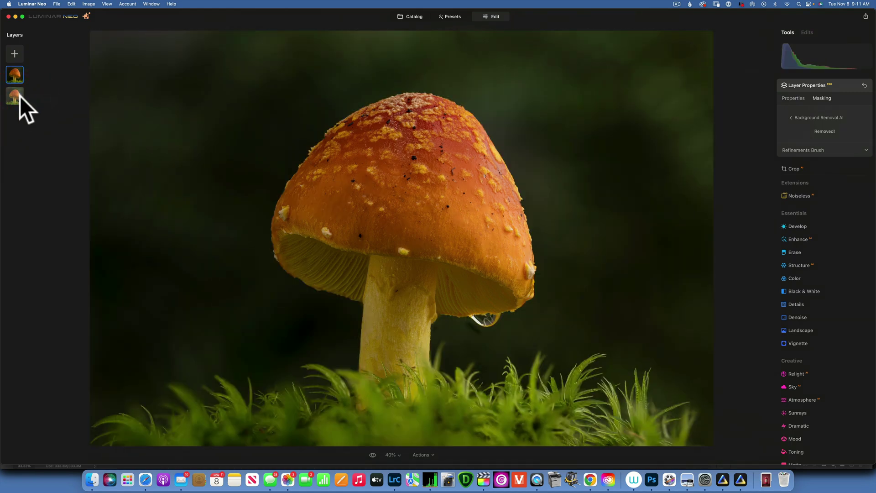
click(20, 96)
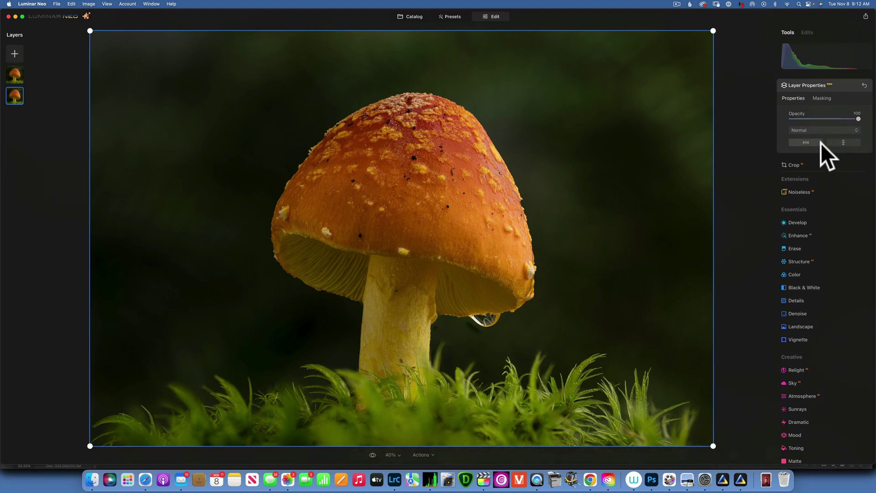
click(803, 222)
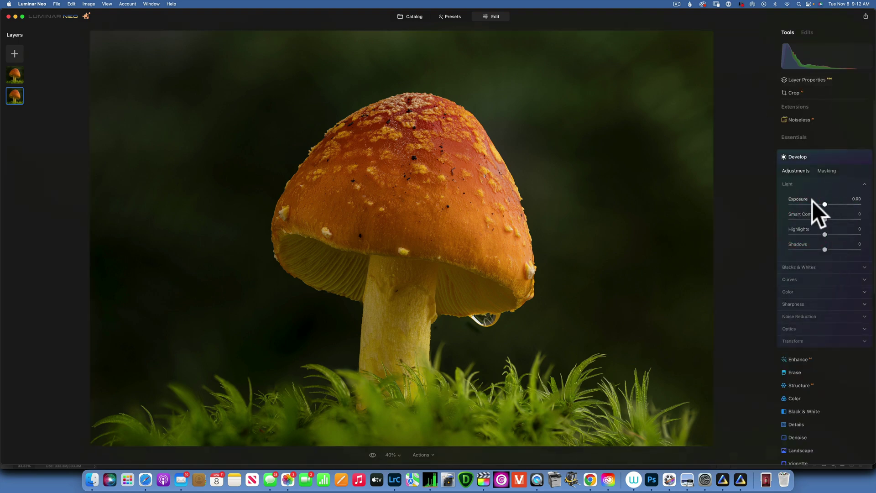
drag(825, 204, 836, 204)
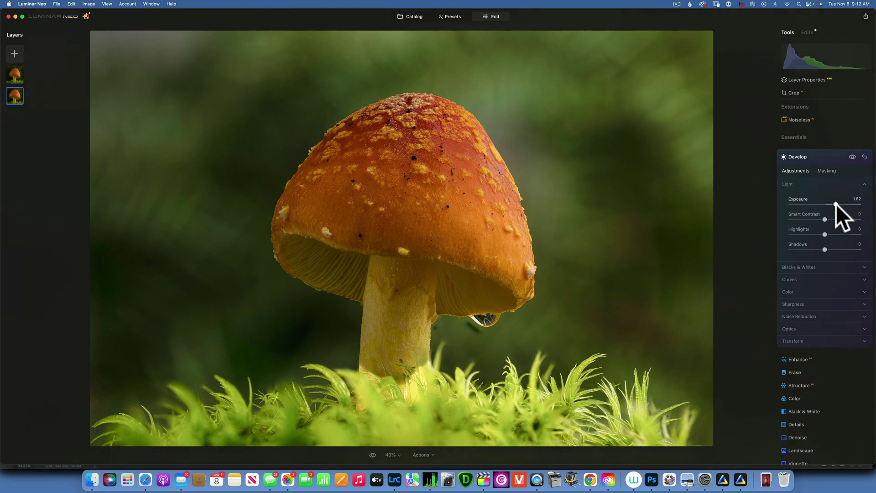
Set the original mushroom layer's temperature to -25, saturation to -9 and vibrance to 13, and return to the photo catalog.
click(793, 293)
mouse_move(825, 323)
mouse_down()
mouse_move(800, 322)
mouse_move(872, 321)
mouse_move(795, 318)
mouse_move(815, 319)
mouse_up()
mouse_move(830, 355)
mouse_down()
mouse_move(811, 353)
mouse_move(820, 352)
mouse_up()
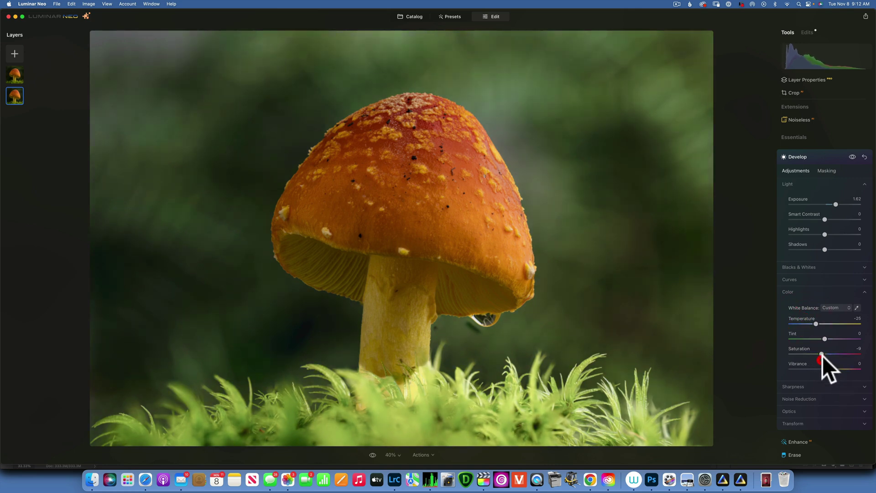
click(829, 367)
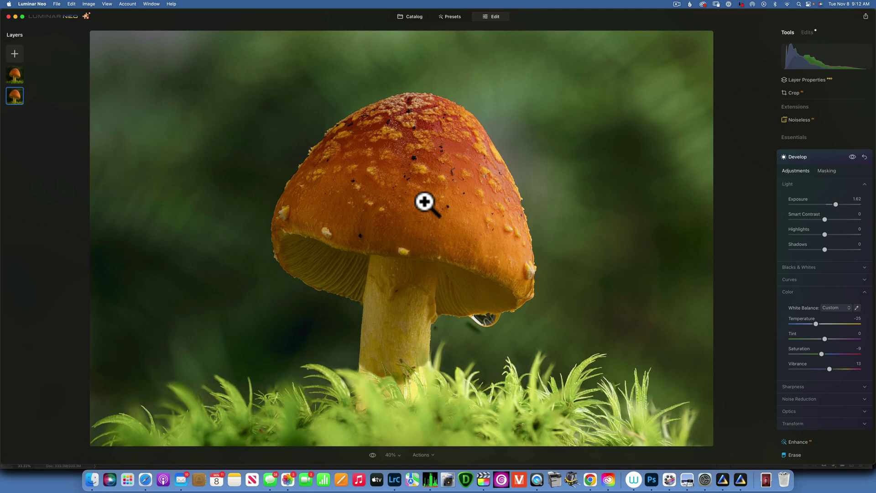
click(415, 17)
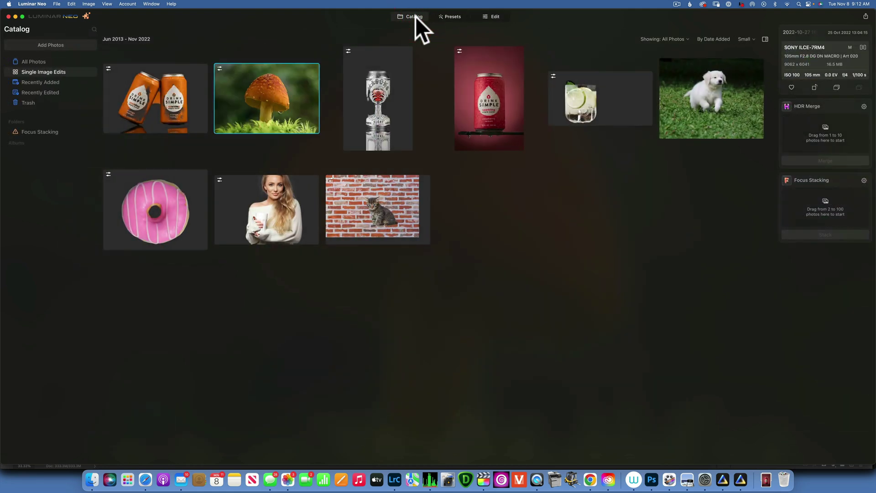